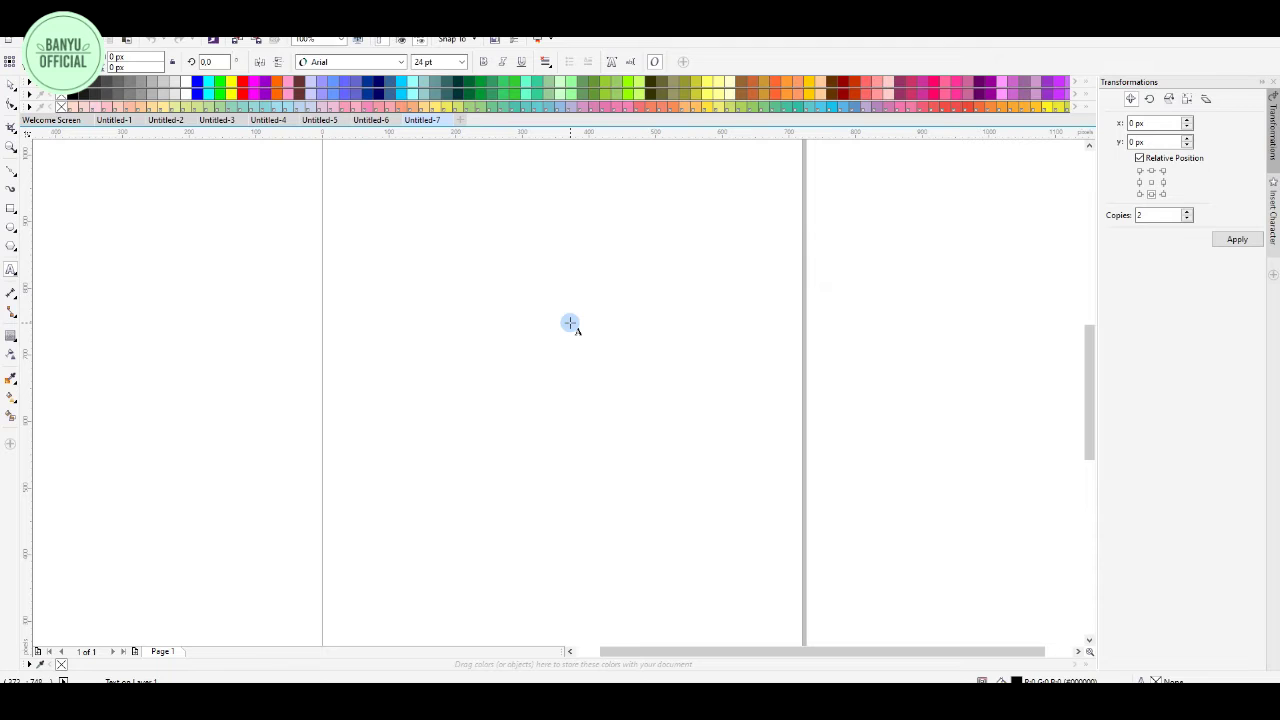
- Add the artistic text "Tik" in the upper middle of the page
type("Ti")
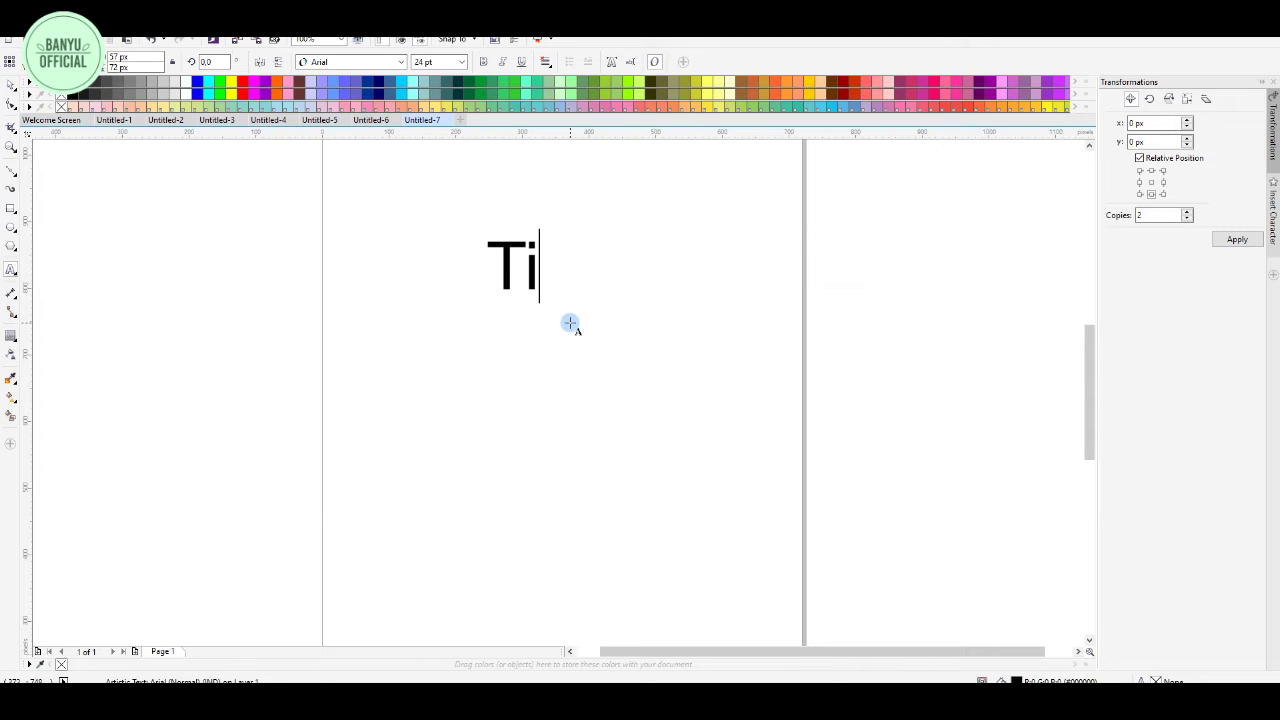
type("k")
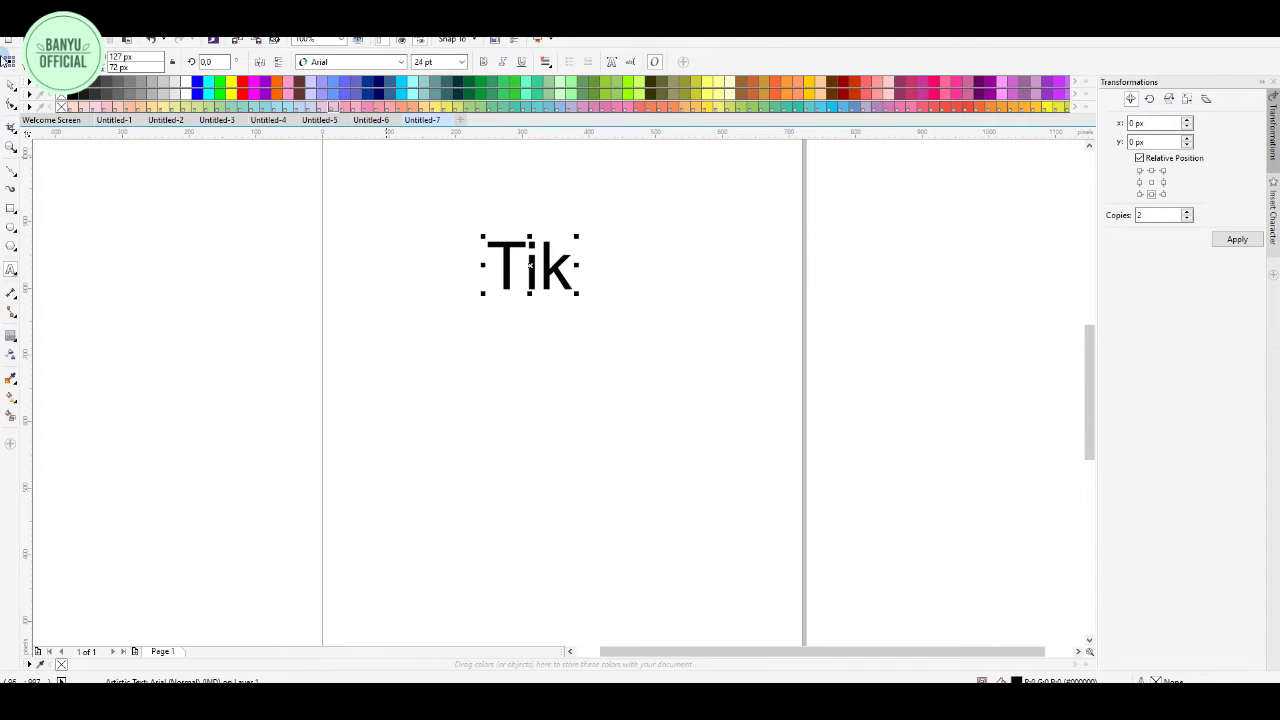
left_click(11, 88)
scroll(528, 283, "down", 2)
scroll(449, 258, "up", 2)
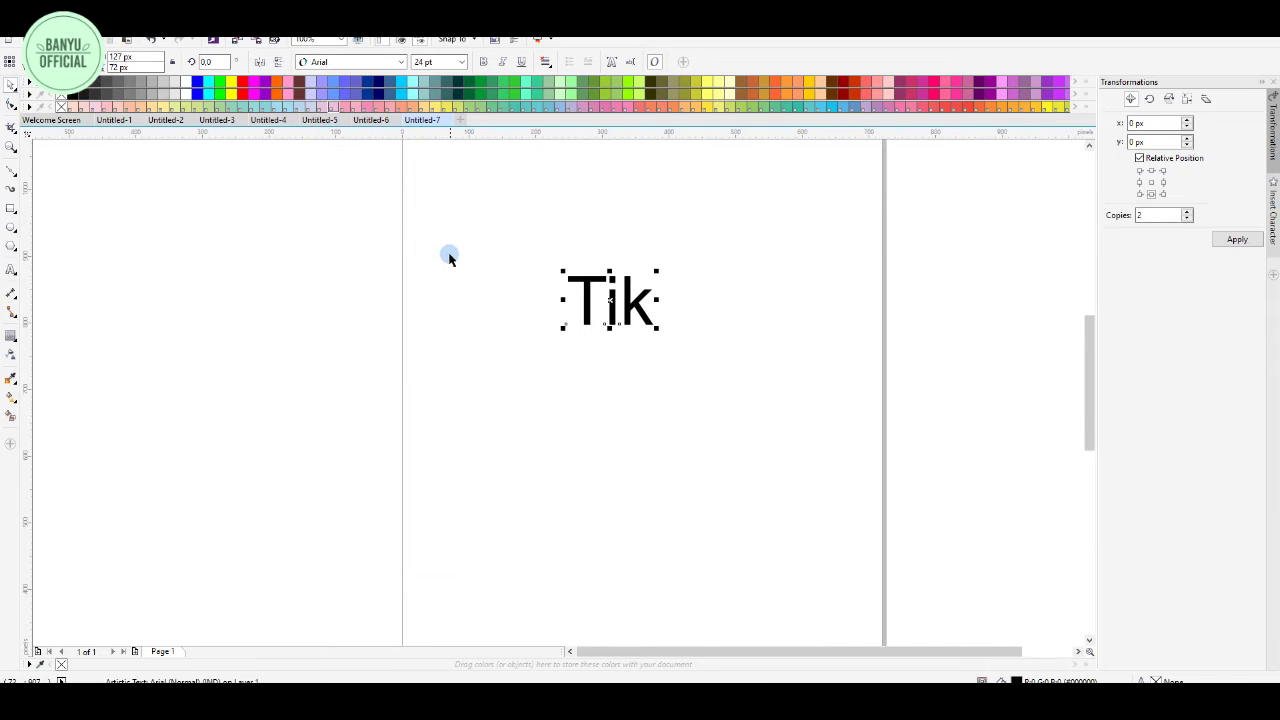
- Set the text's font to Bostero Personal Use
left_click(360, 62)
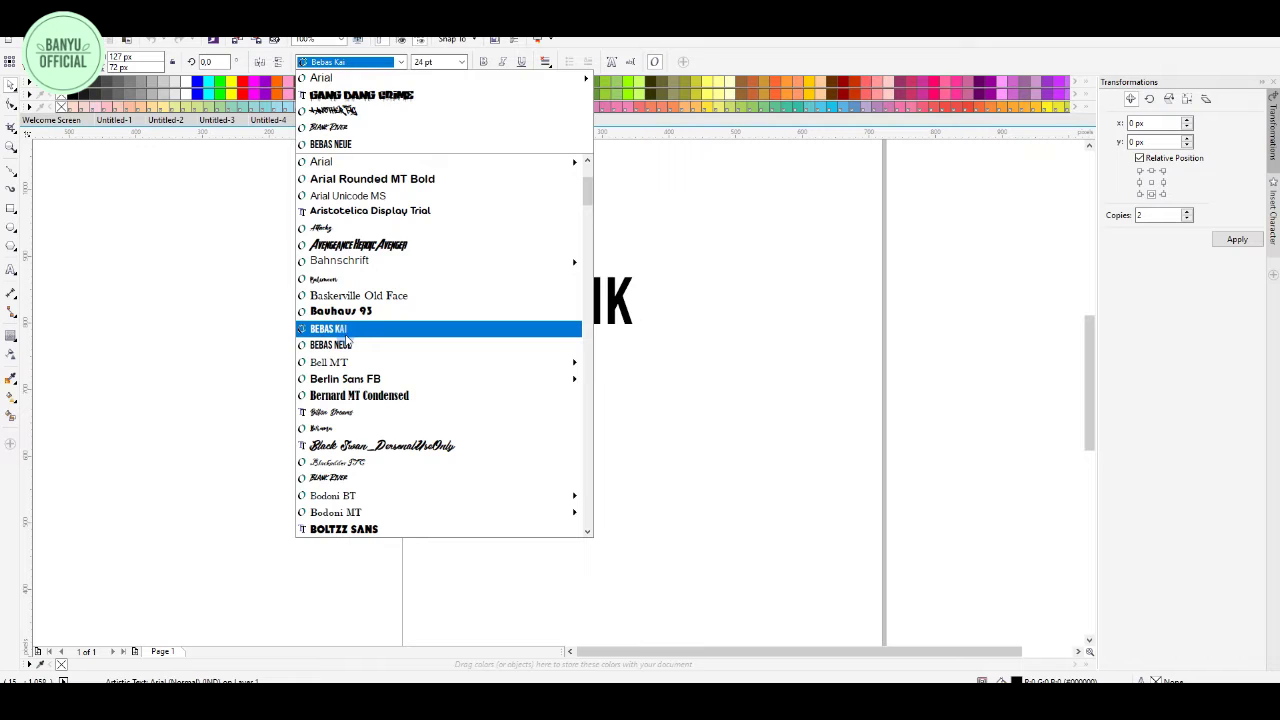
scroll(358, 442, "down", 2)
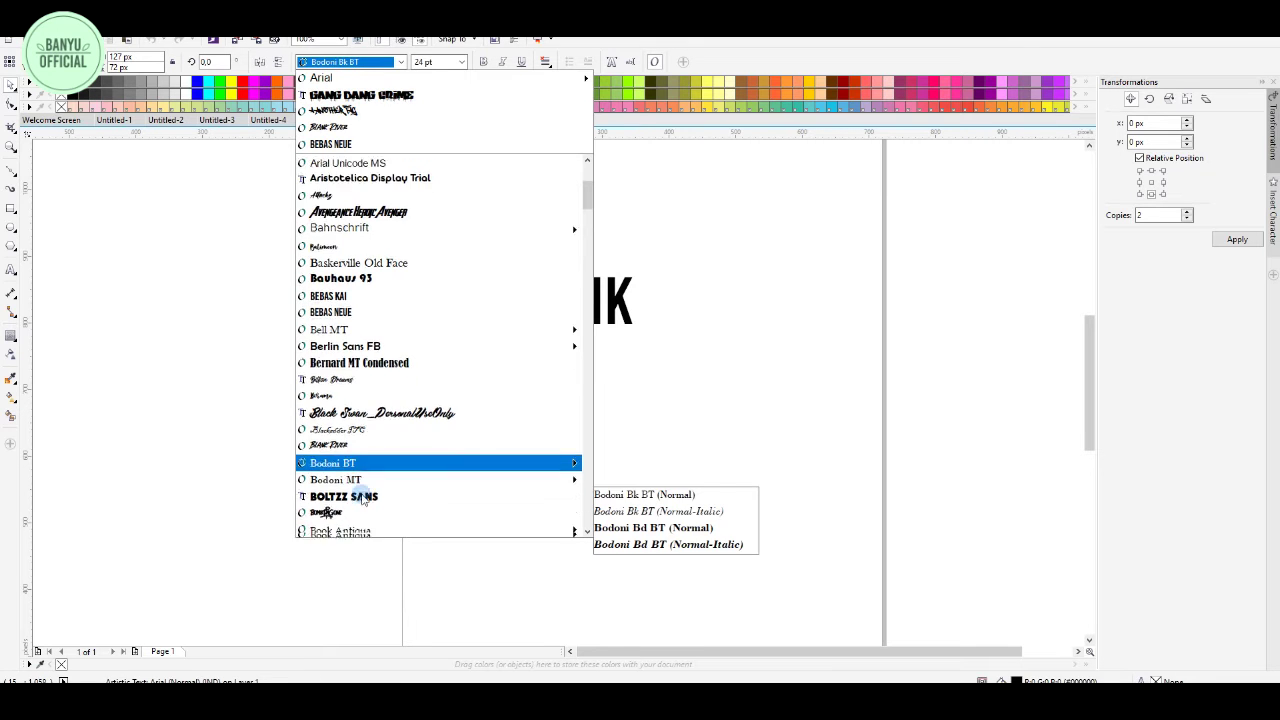
scroll(369, 430, "down", 3)
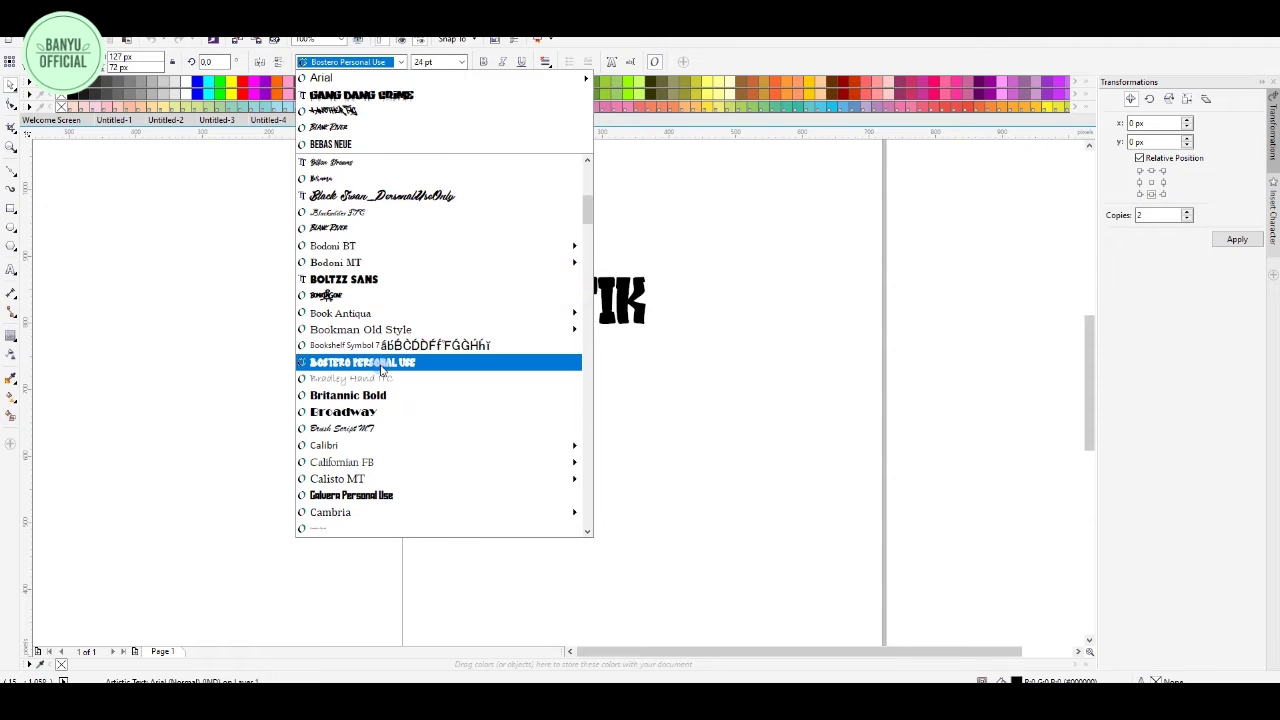
left_click(381, 362)
- Enlarge the TIK text to about 45.6 pt and reposition it on the page
left_click_drag(646, 294, 680, 404)
left_click_drag(654, 346, 686, 384)
left_click_drag(693, 338, 654, 276)
scroll(657, 275, "up", 2)
scroll(655, 326, "down", 1)
- Try placing a duplicate of the TIK text directly beside the original, level with it
left_click(655, 224)
left_click(57, 30)
left_click(98, 95)
scroll(677, 323, "up", 1)
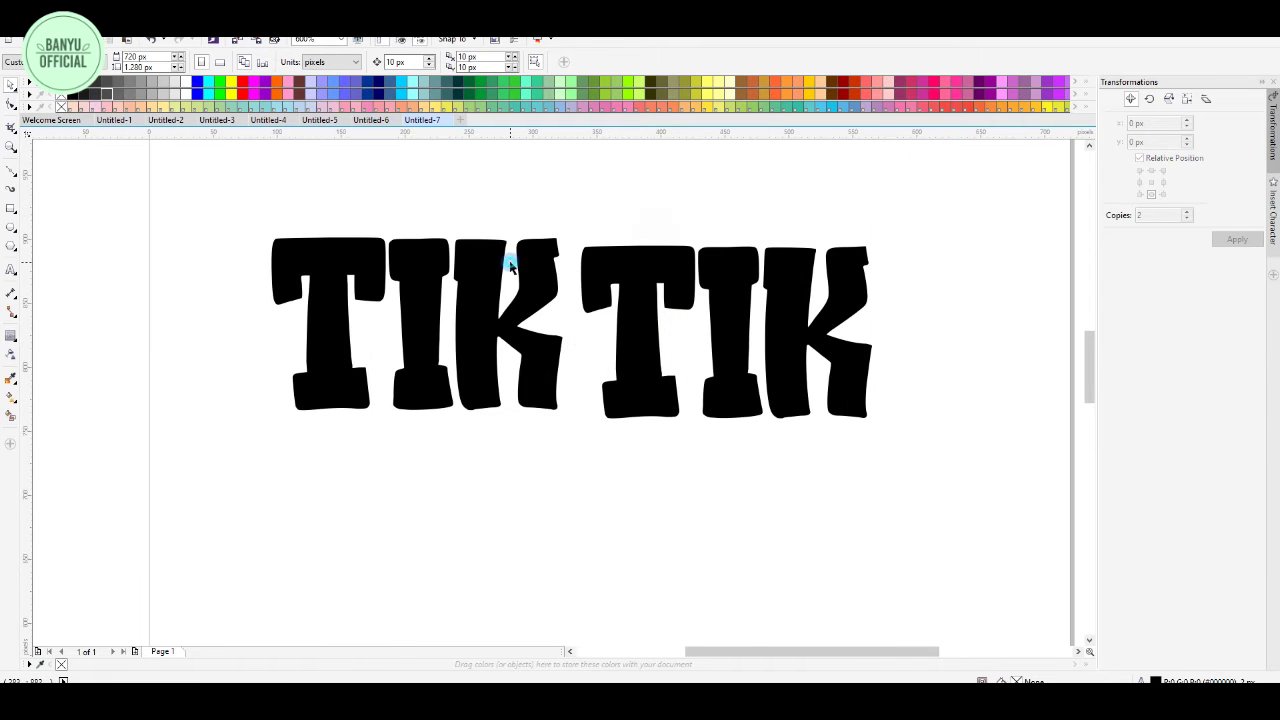
left_click(560, 275)
left_click(636, 287)
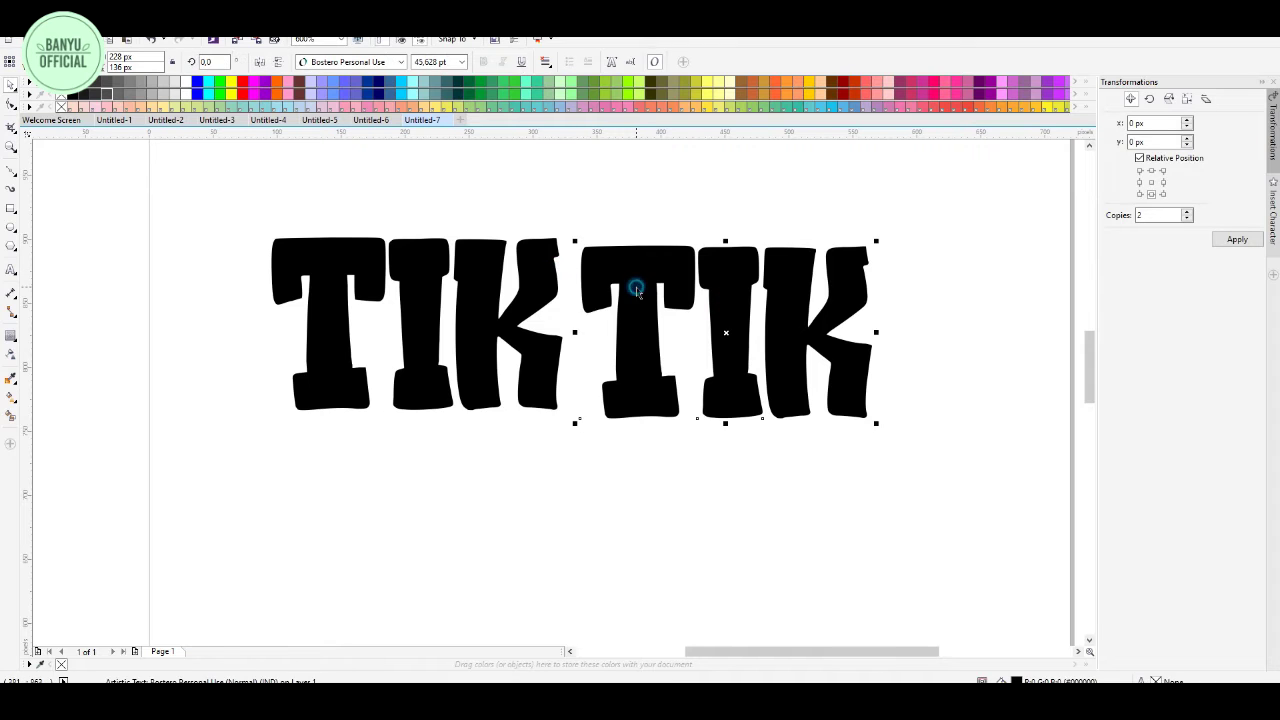
scroll(628, 278, "up", 2)
left_click_drag(626, 271, 626, 255)
scroll(631, 256, "down", 2)
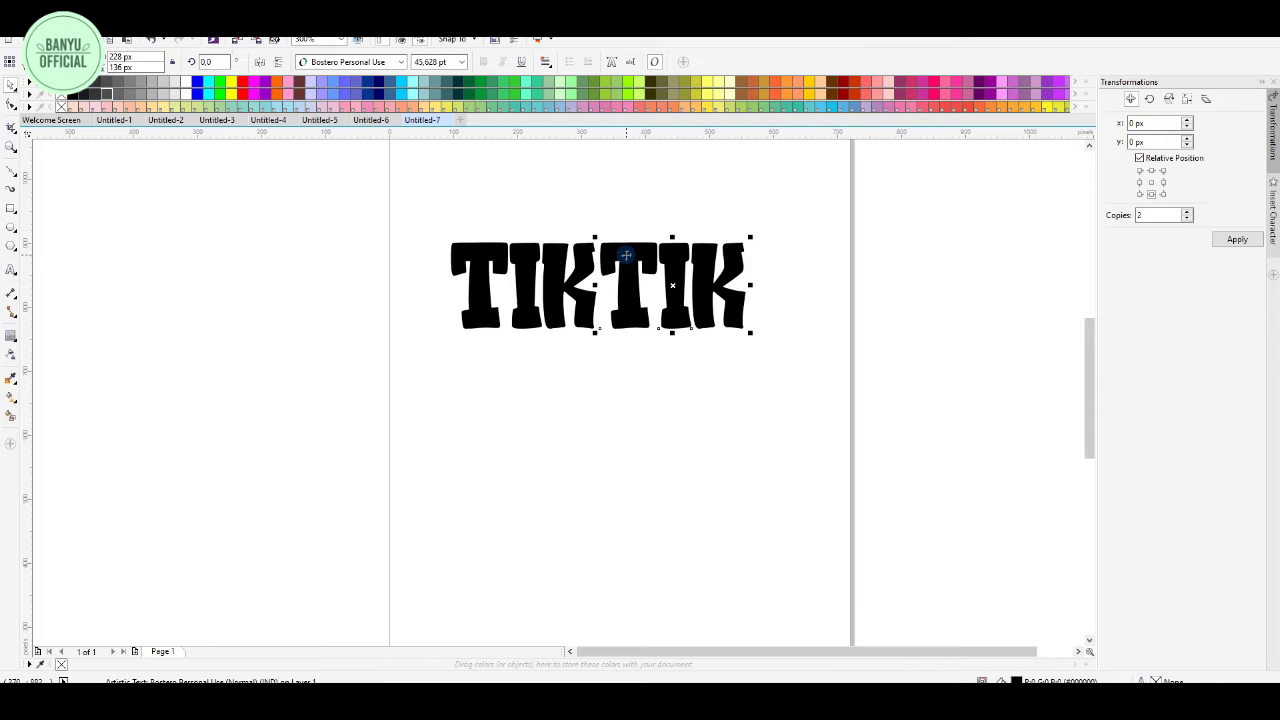
key("Delete")
- Extend the text to read TIKTOK and centre it on the page
left_click(550, 281)
key("p")
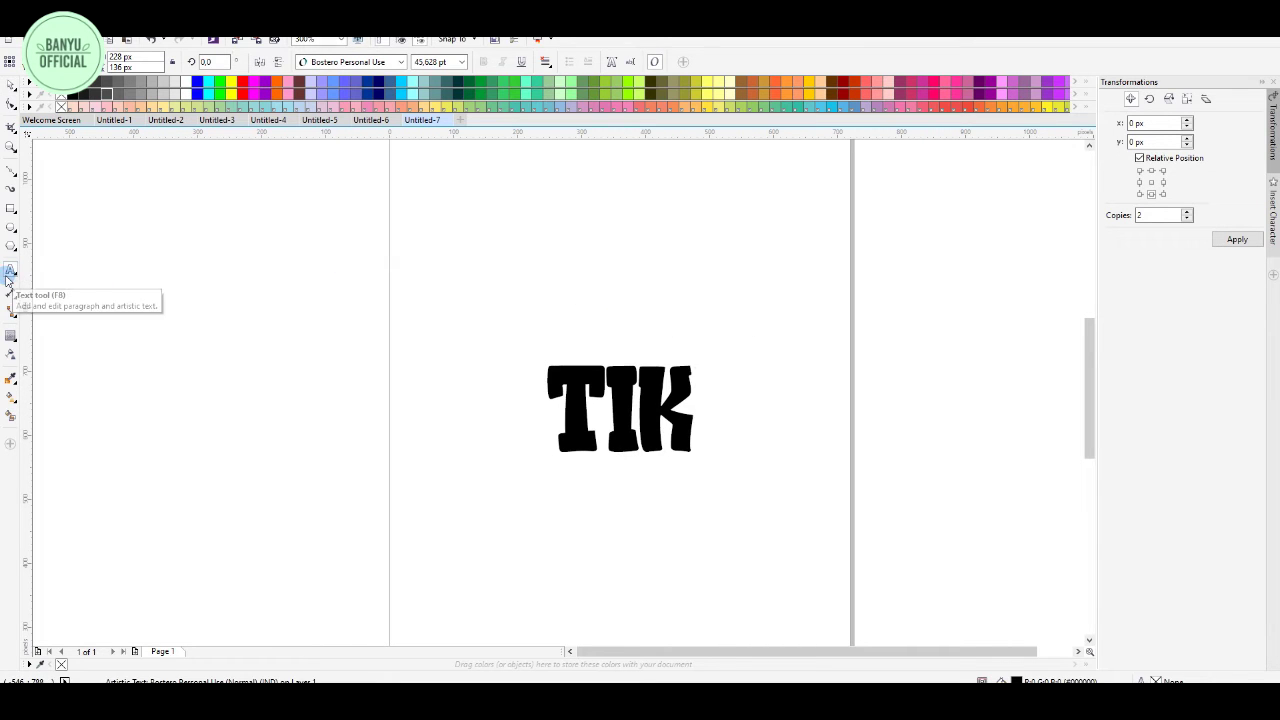
type("TOK")
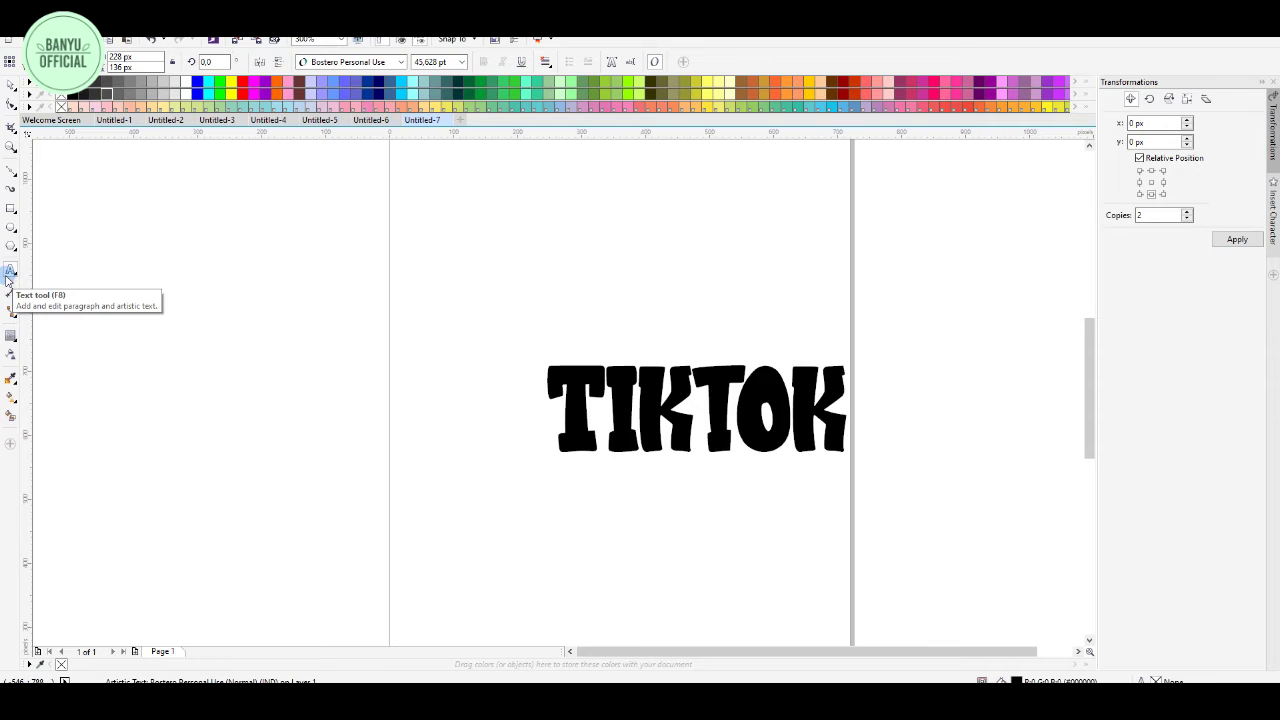
left_click(11, 85)
scroll(686, 382, "down", 4)
scroll(692, 382, "up", 8)
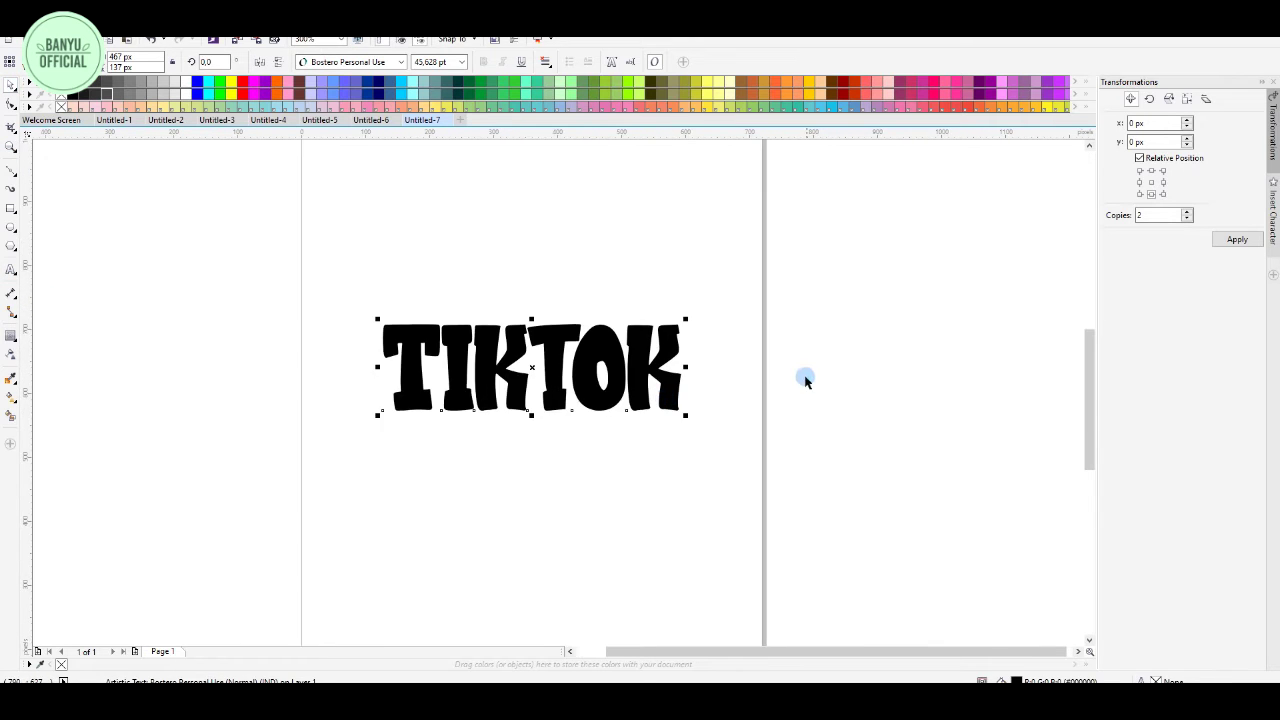
- Convert the TIKTOK text to curves and break the curve apart into separate letters
right_click(635, 343)
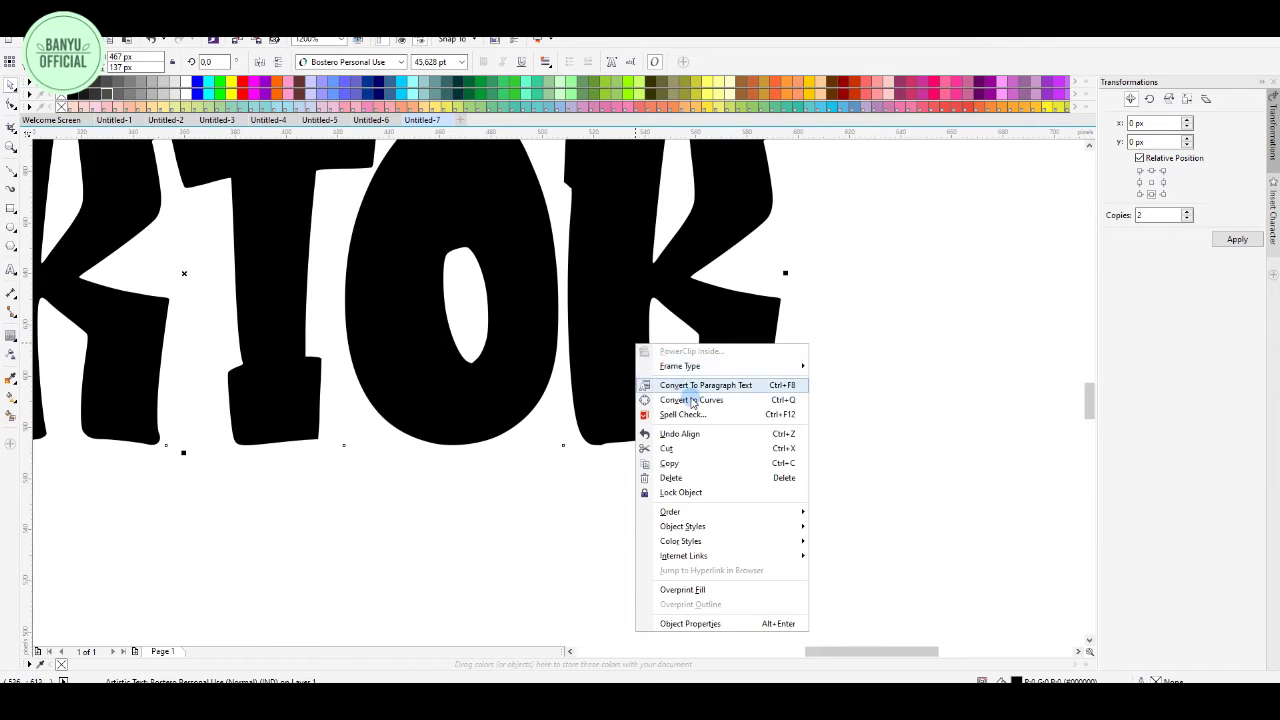
left_click(680, 401)
right_click(614, 366)
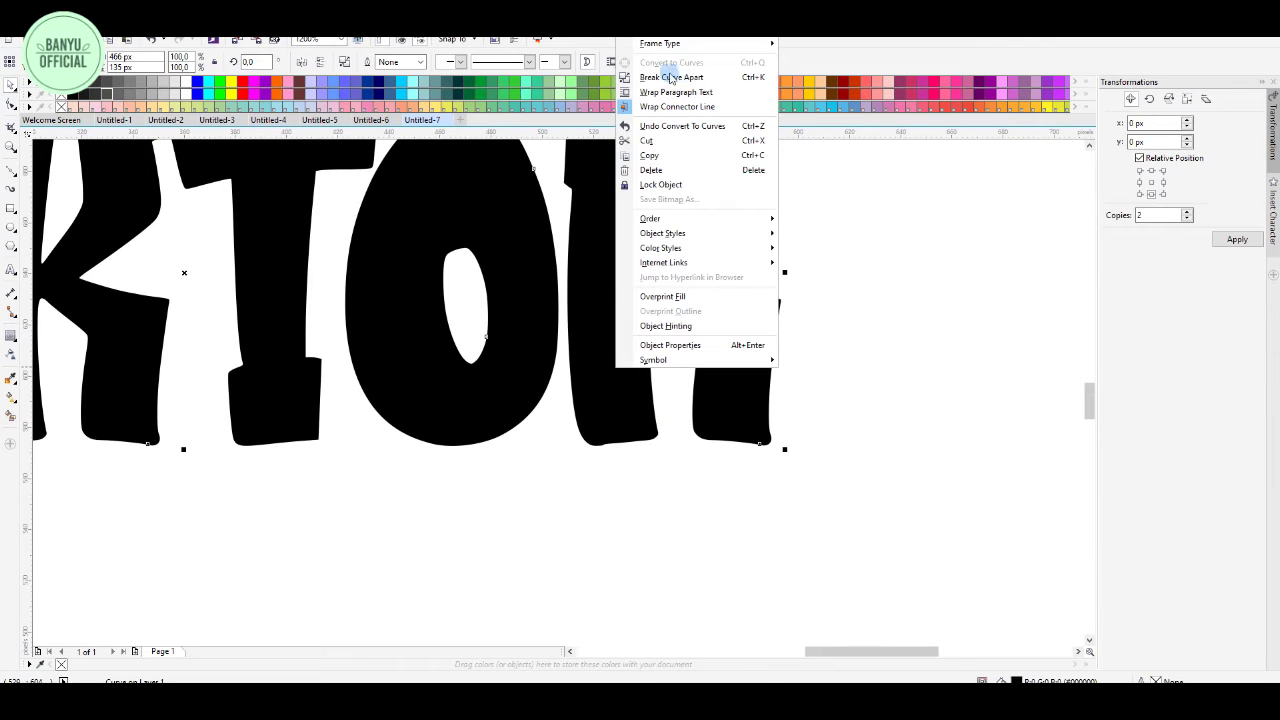
left_click(671, 77)
- Fill the outer shape of the letter O with magenta
left_click(731, 472)
scroll(700, 445, "down", 2)
left_click(697, 274)
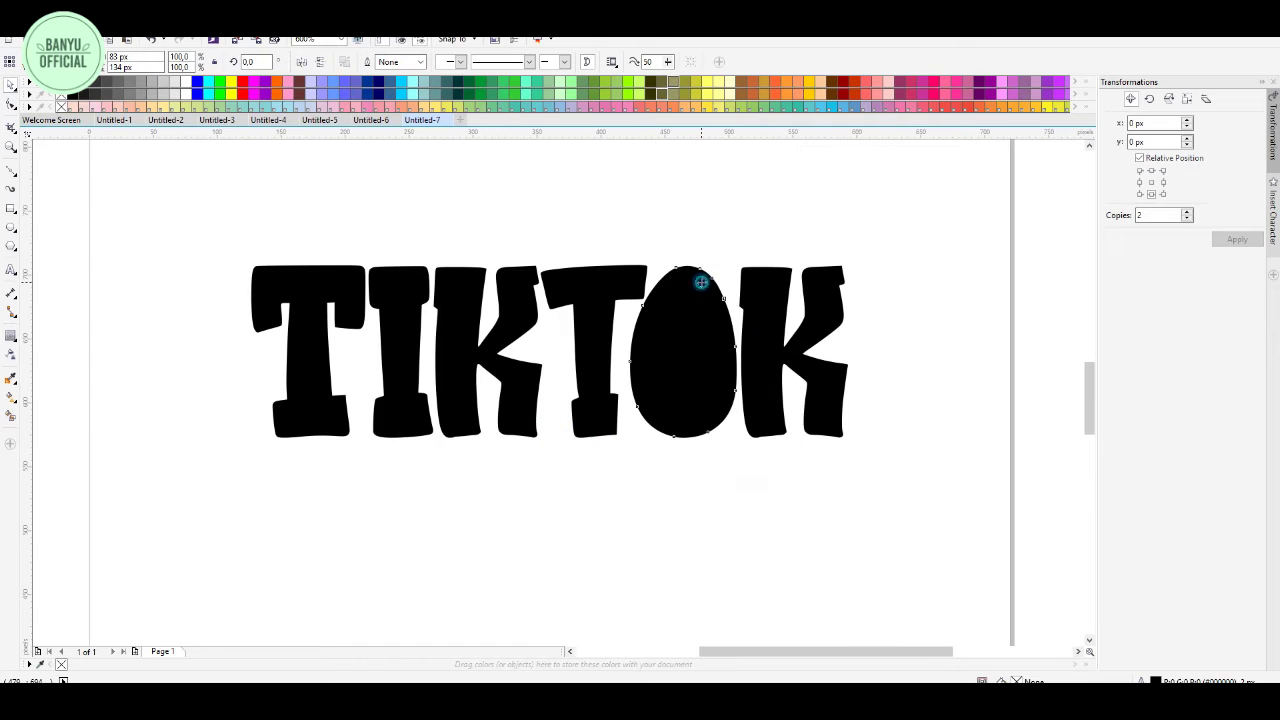
left_click(251, 84)
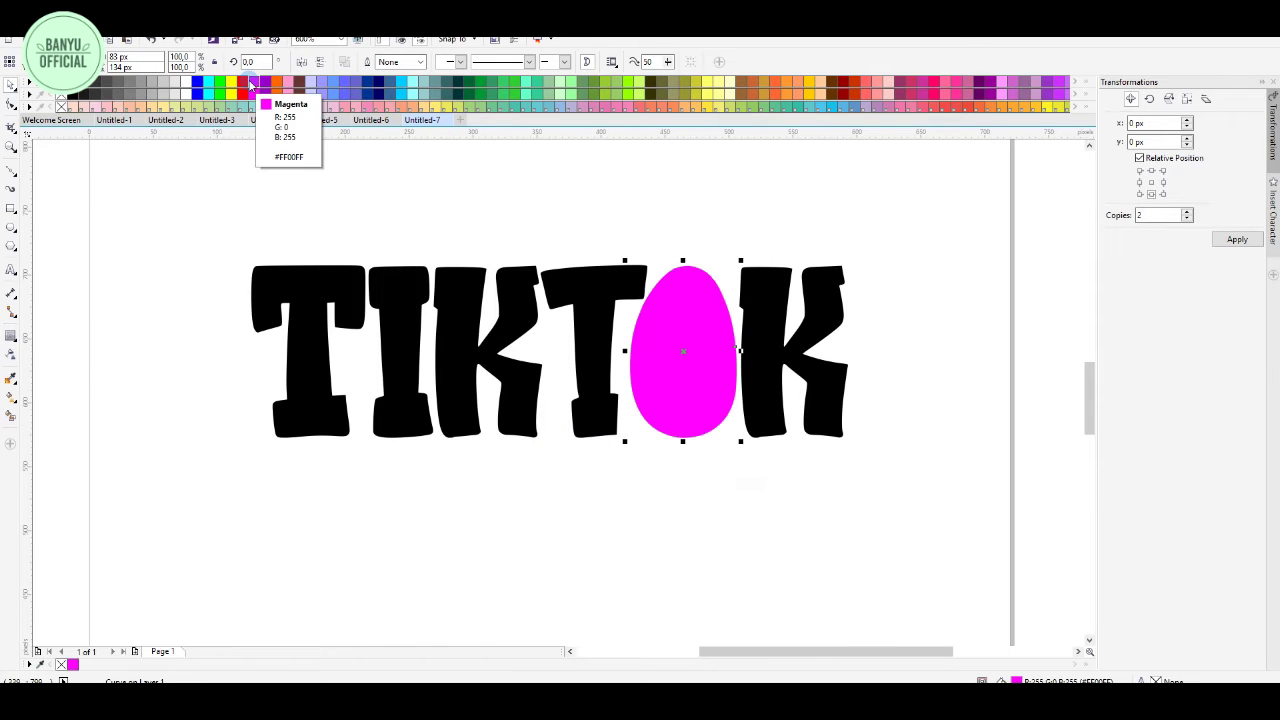
- Cut the inner oval out of the letter O's outer shape and delete the oval
left_click(829, 232)
left_click(690, 371)
left_click(703, 280, "shift")
left_click(422, 62)
left_click(688, 366)
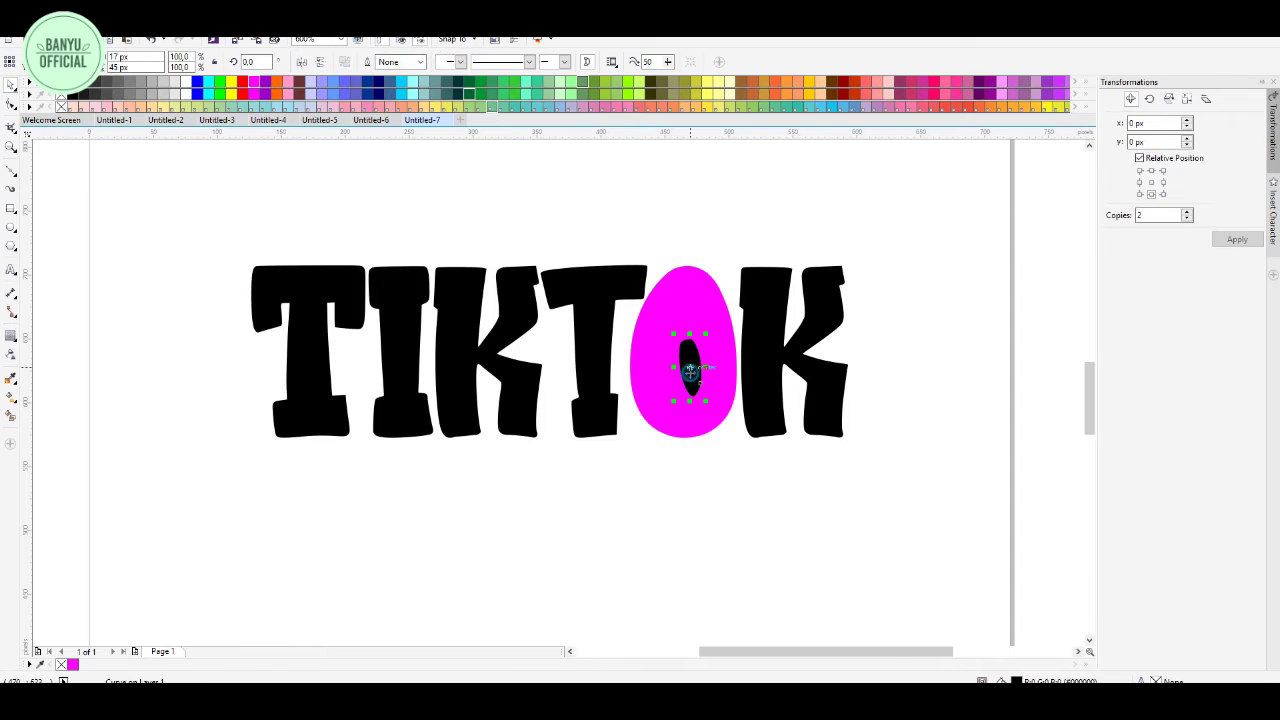
key("Delete")
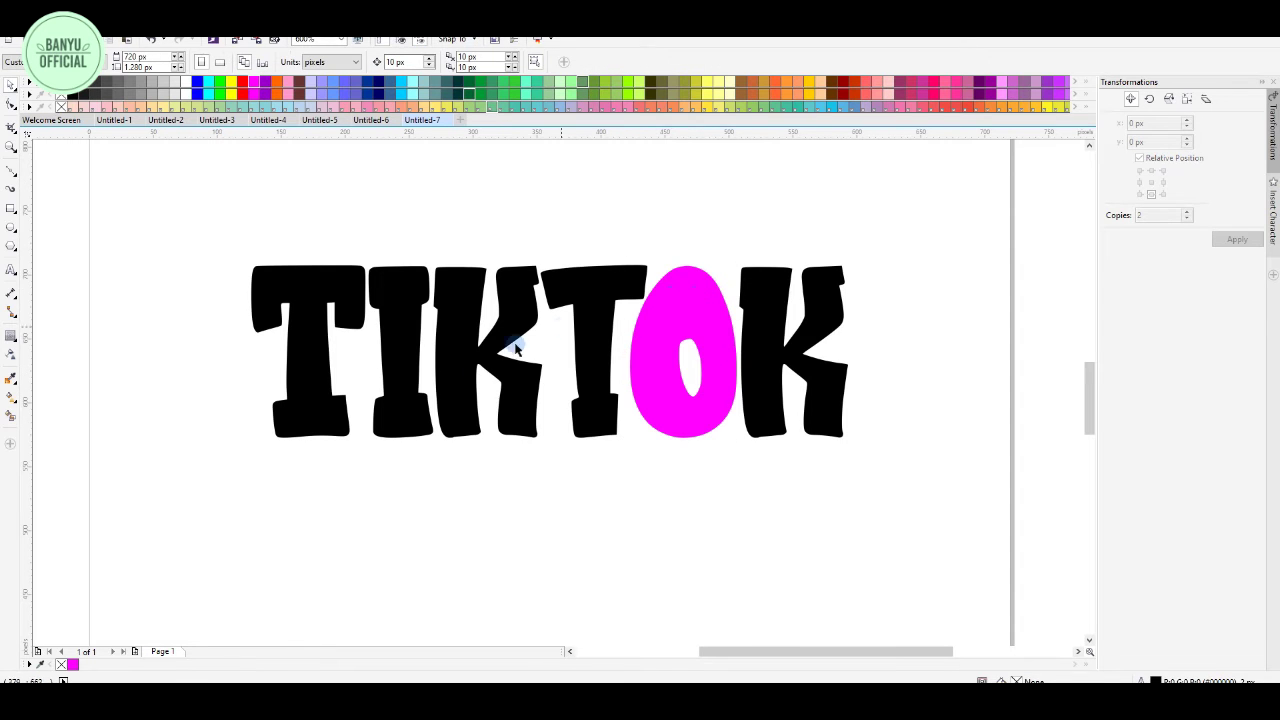
- Tilt the first K slightly counterclockwise and the last K clockwise
left_click(476, 383)
left_click_drag(549, 443, 564, 438)
left_click(551, 465)
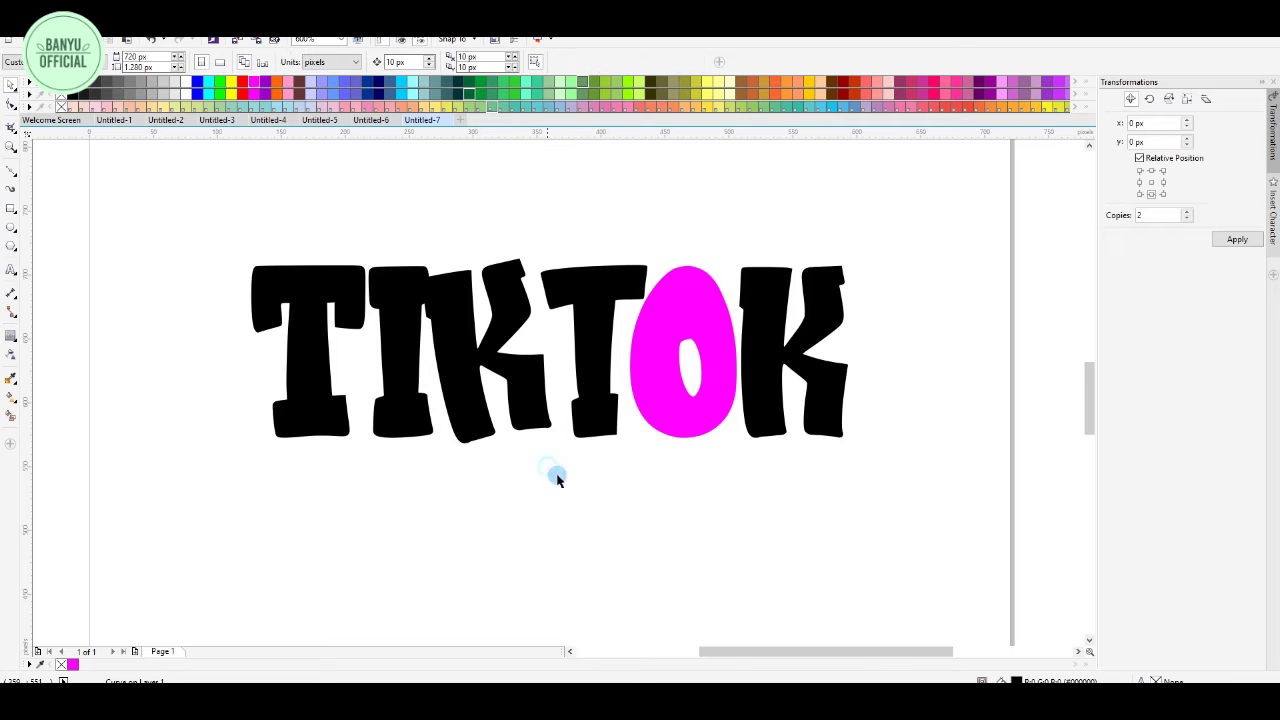
left_click(790, 289)
left_click(790, 268)
left_click_drag(854, 259, 400, 449)
- Weld all six letters into one shape and fill it black
left_click(971, 348)
scroll(676, 362, "down", 1)
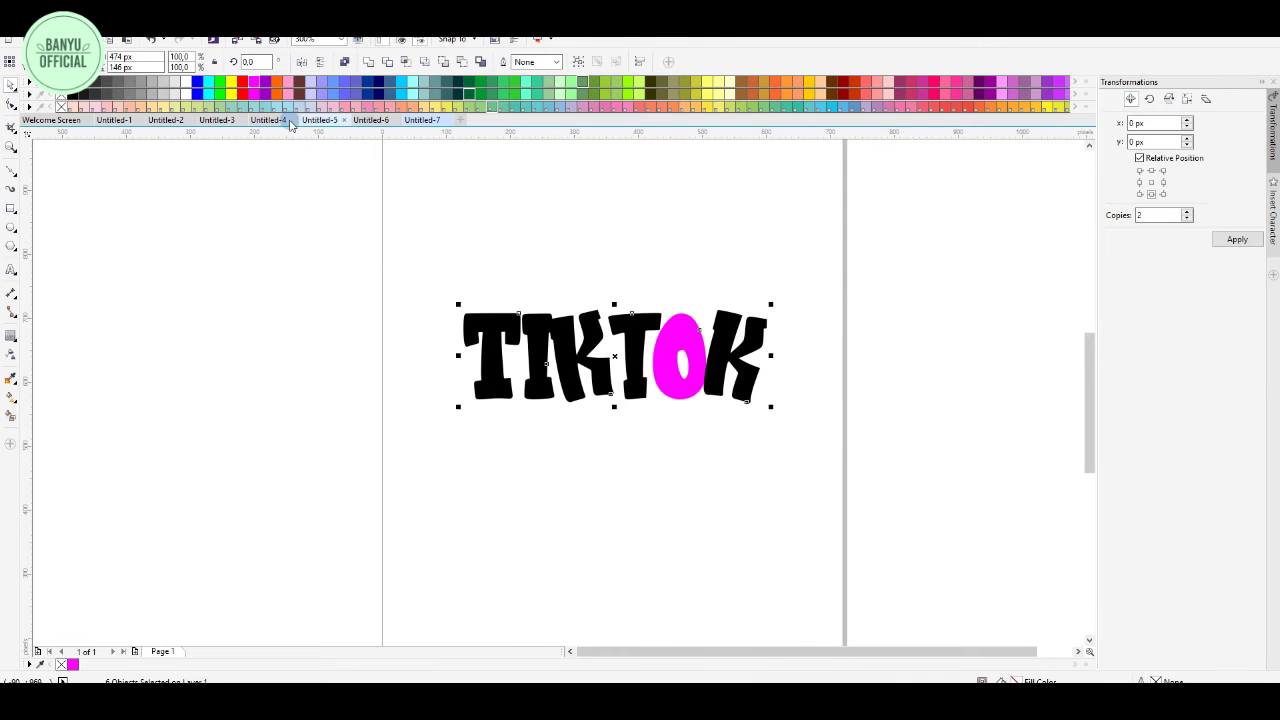
left_click(378, 61)
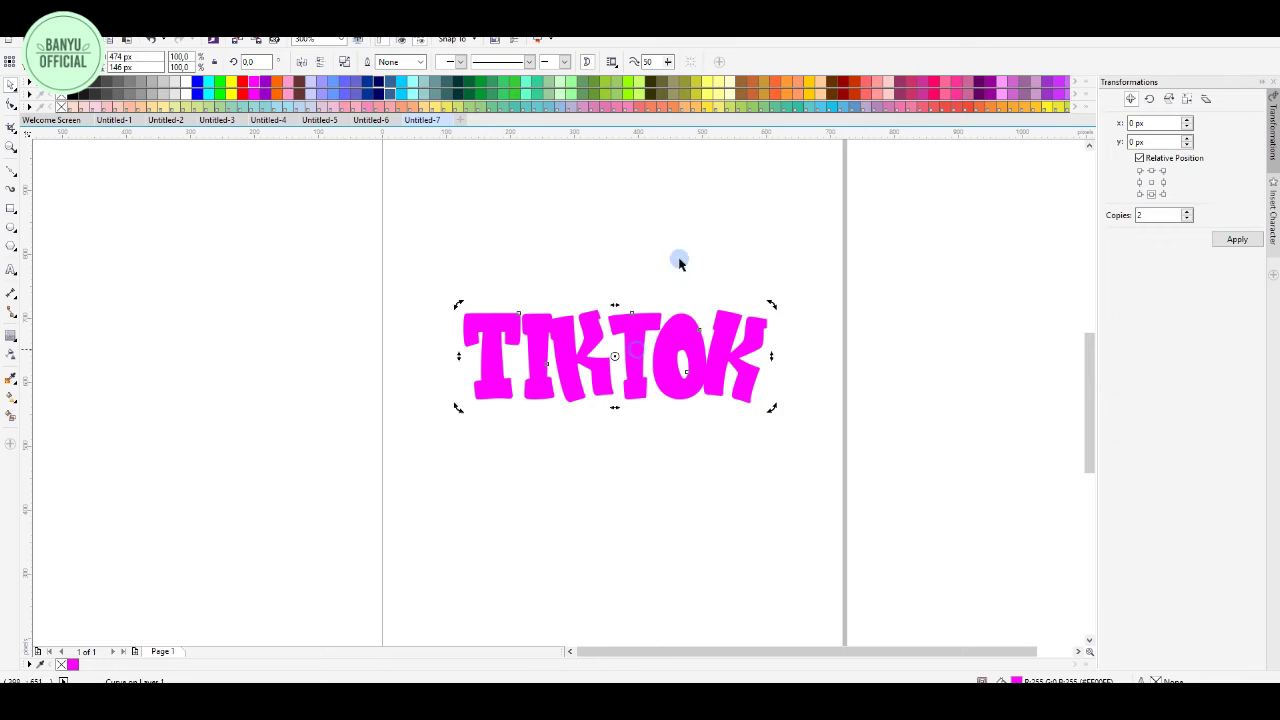
left_click(75, 93)
left_click(307, 220)
scroll(647, 365, "up", 1)
left_click(534, 298)
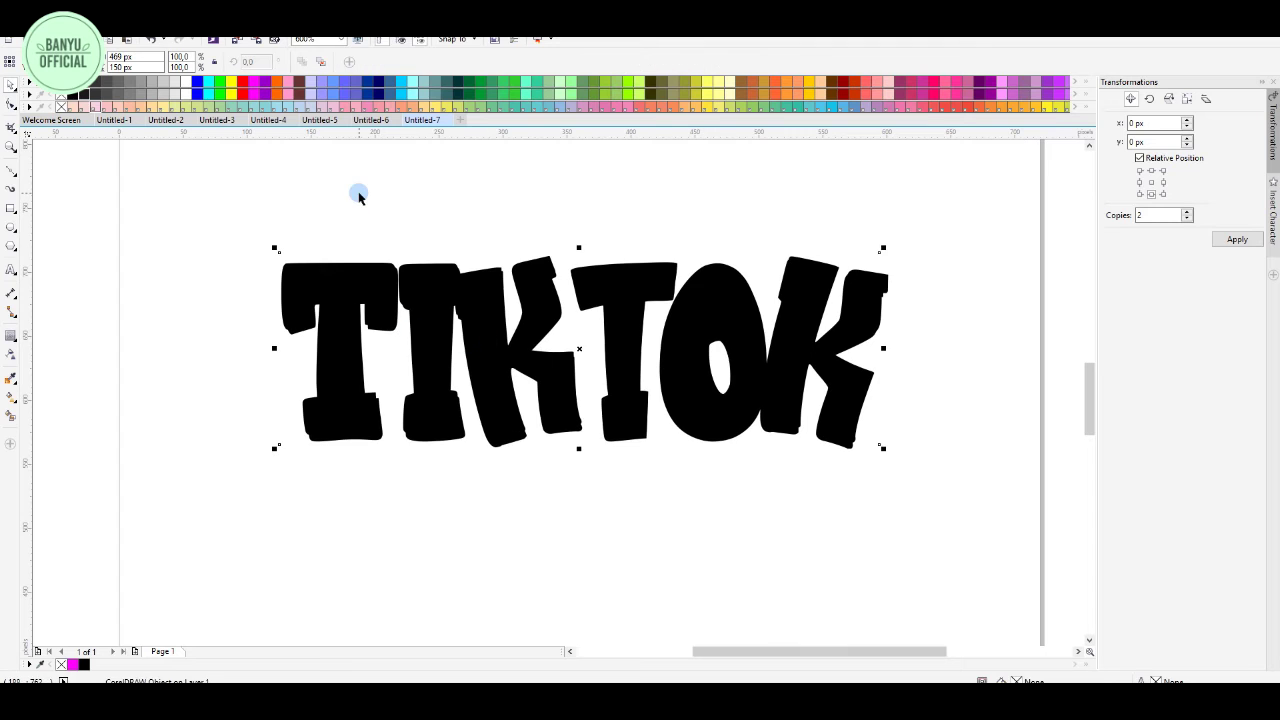
left_click(392, 229)
- Fill a copy of the TIKTOK lettering with pink (R:255 G:51 B:153) and offset it slightly down and to the right
left_click(386, 271)
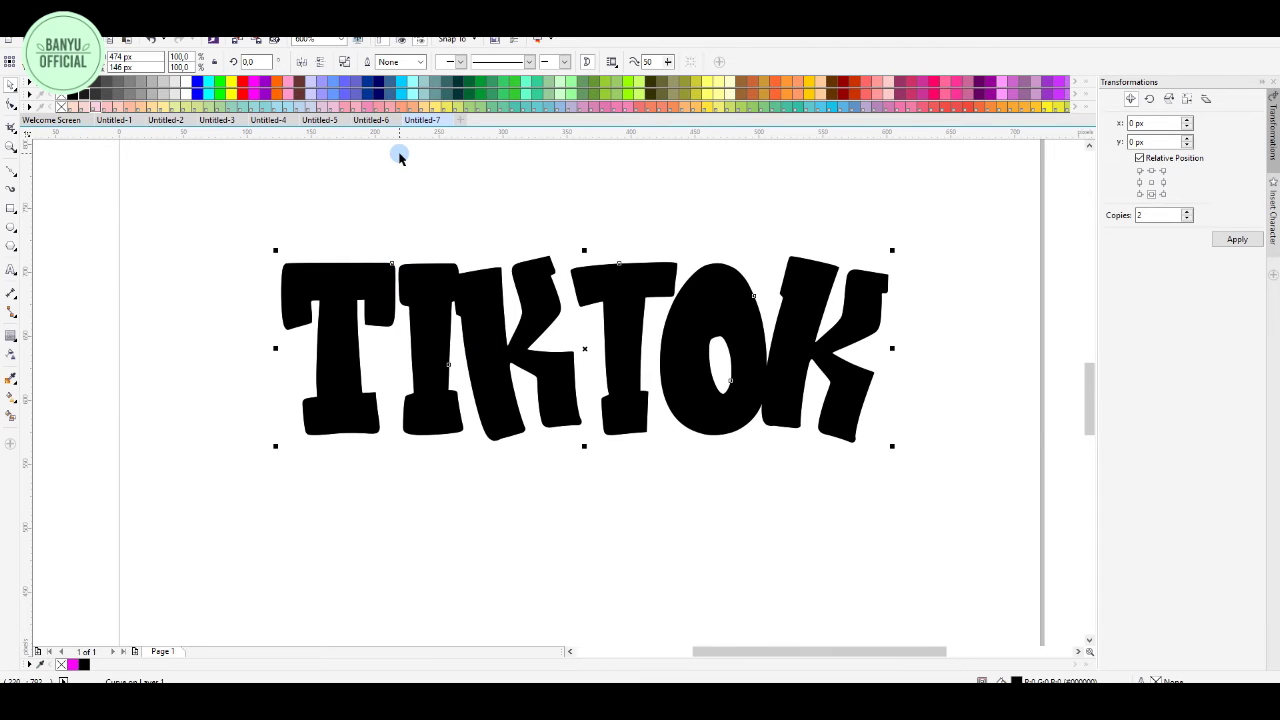
left_click(962, 83)
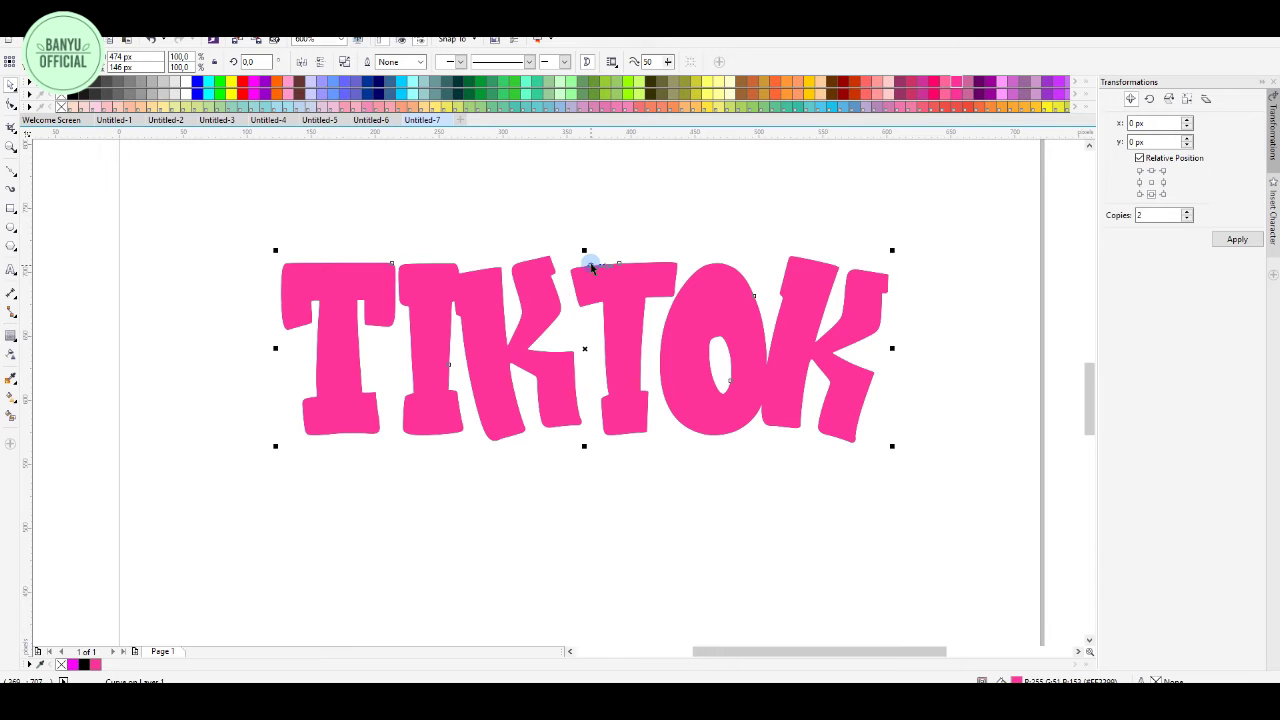
scroll(345, 317, "up", 3)
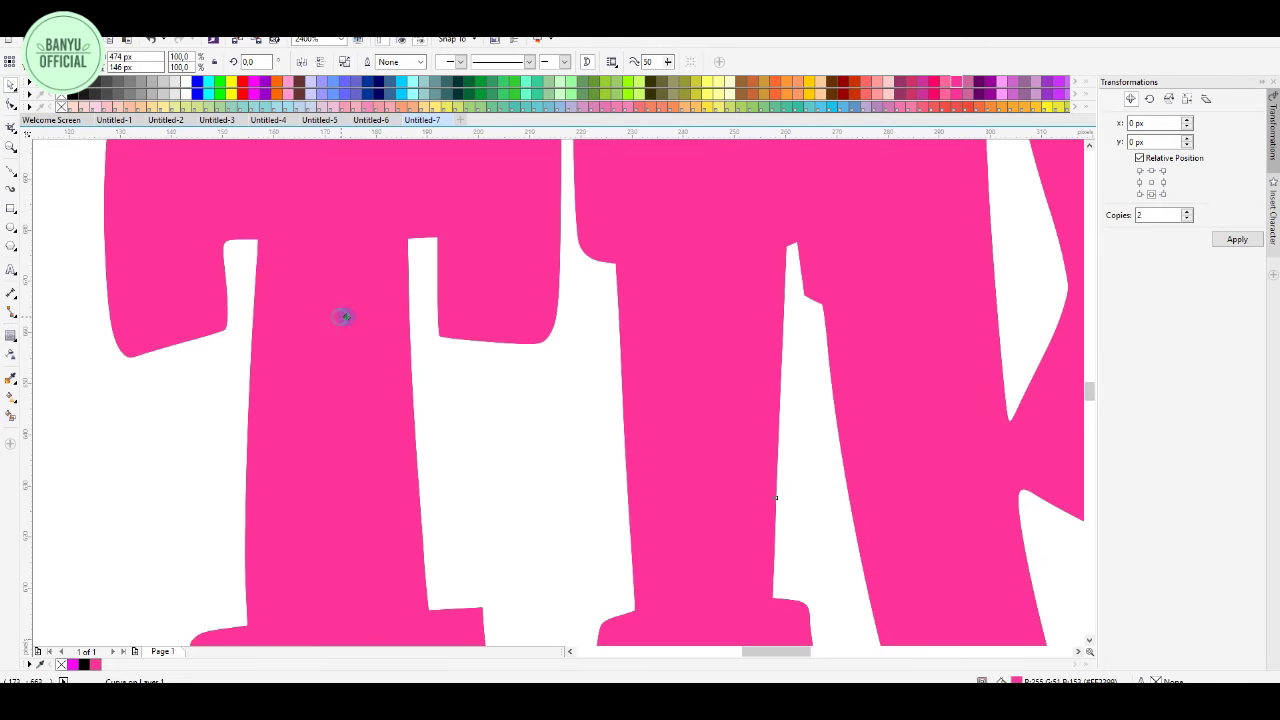
key("Down")
key("Down")
key("Down")
key("Down")
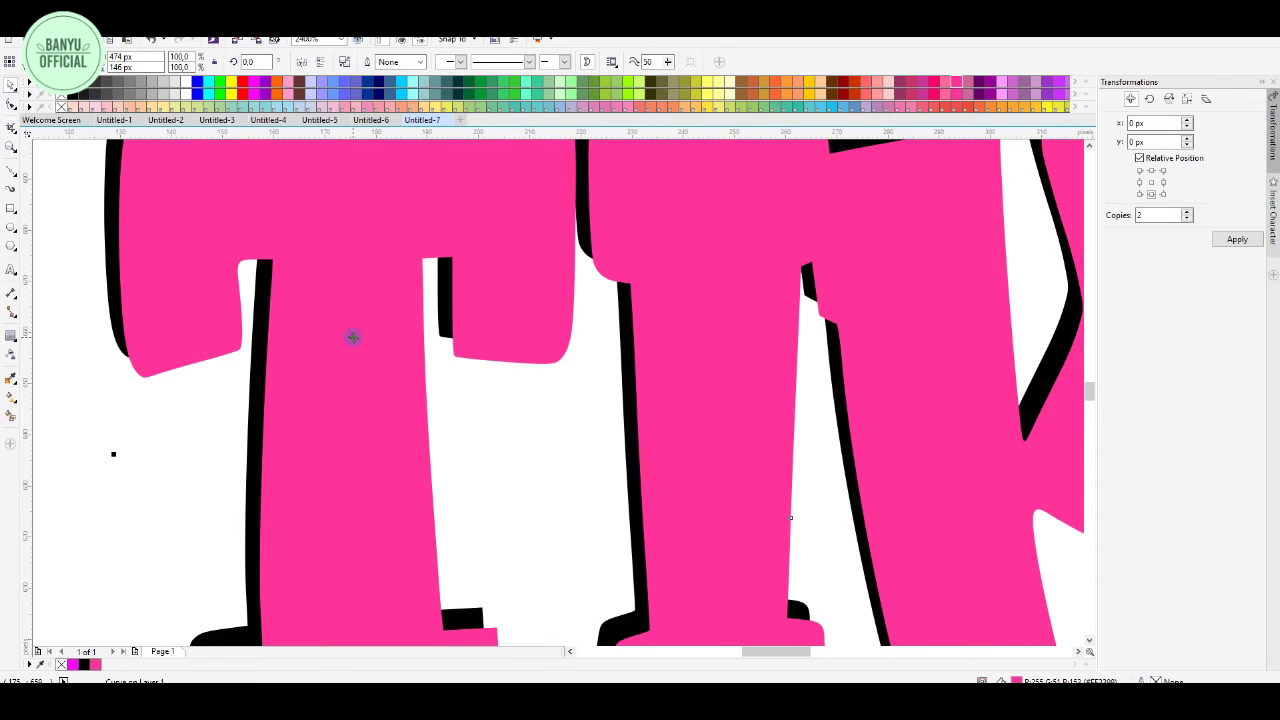
- Send the pink lettering behind the black lettering and check the visible edges up close
key("shift+Page_Down")
scroll(452, 410, "down", 5)
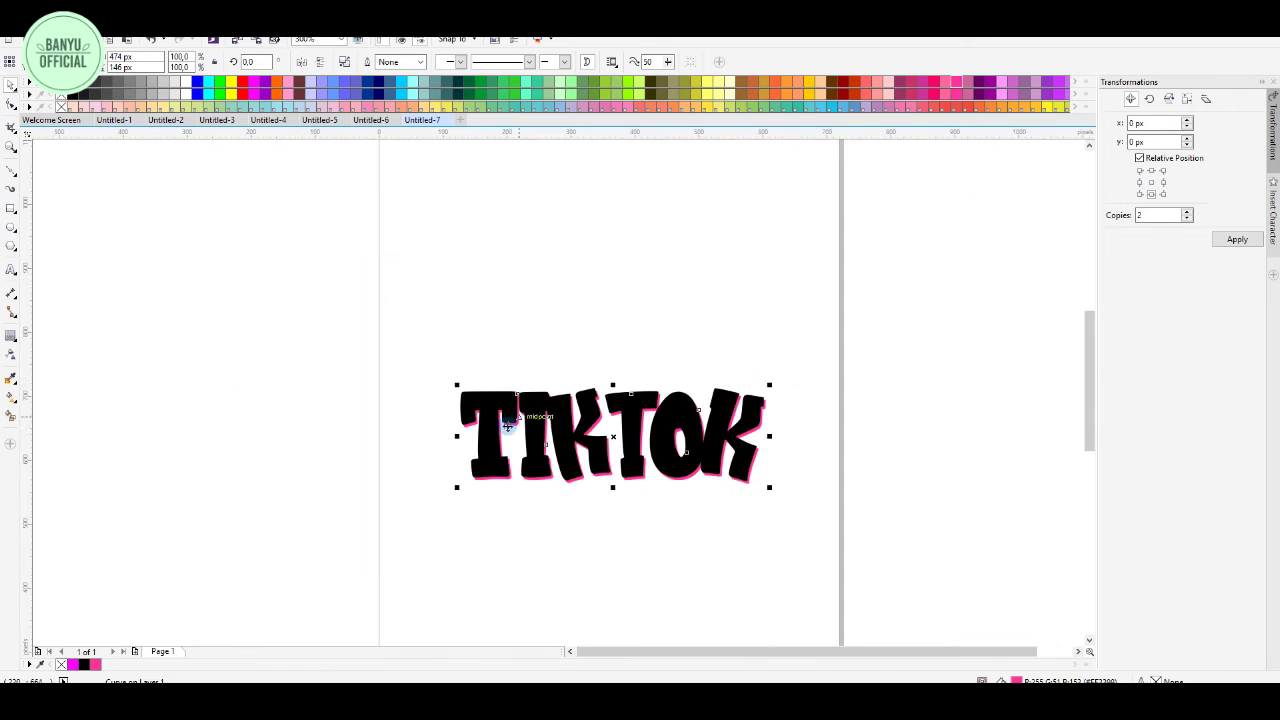
scroll(503, 420, "up", 8)
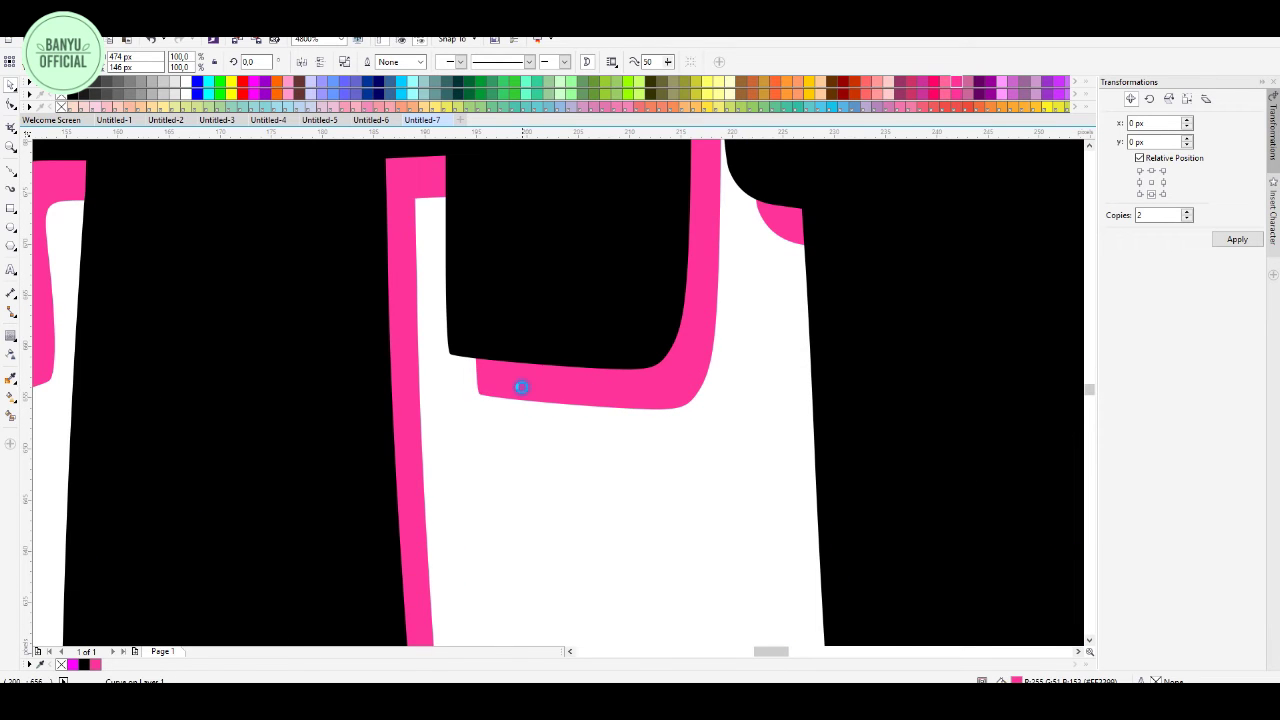
scroll(524, 388, "down", 1)
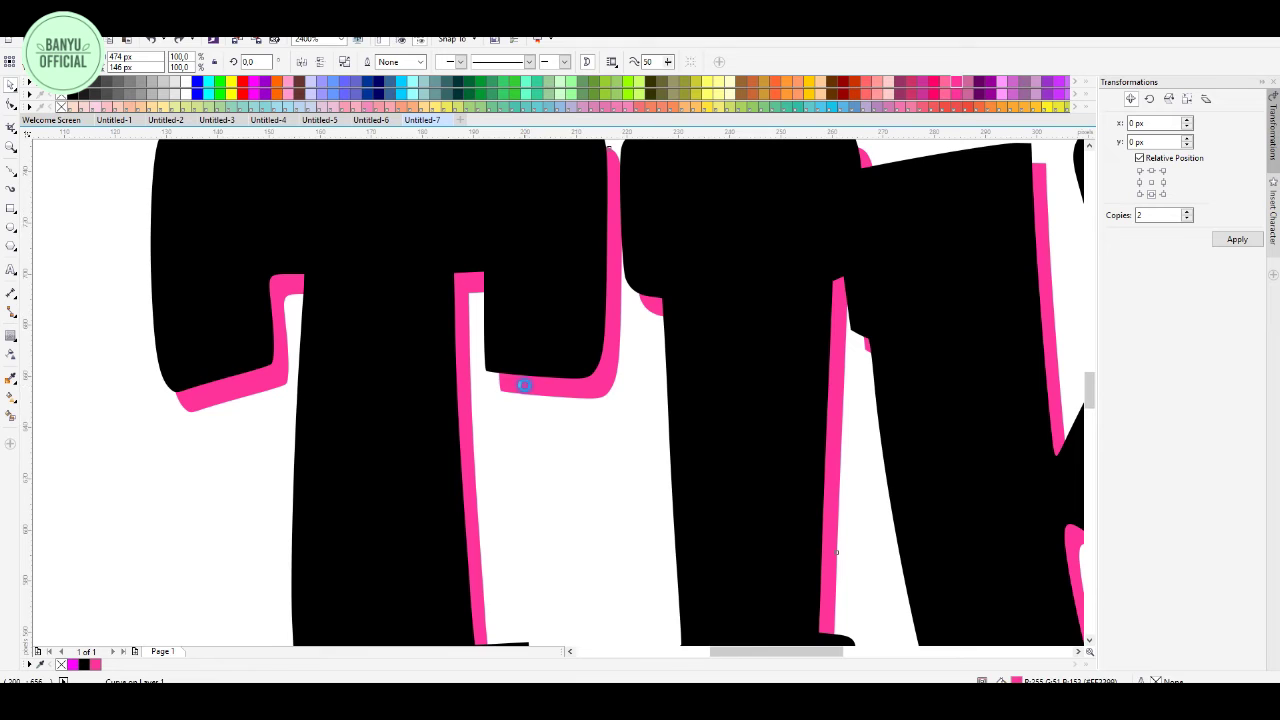
scroll(524, 386, "down", 2)
- Offset a second pink copy of the lettering up and to the left, and send it behind the black lettering
key("shift+Page_Down")
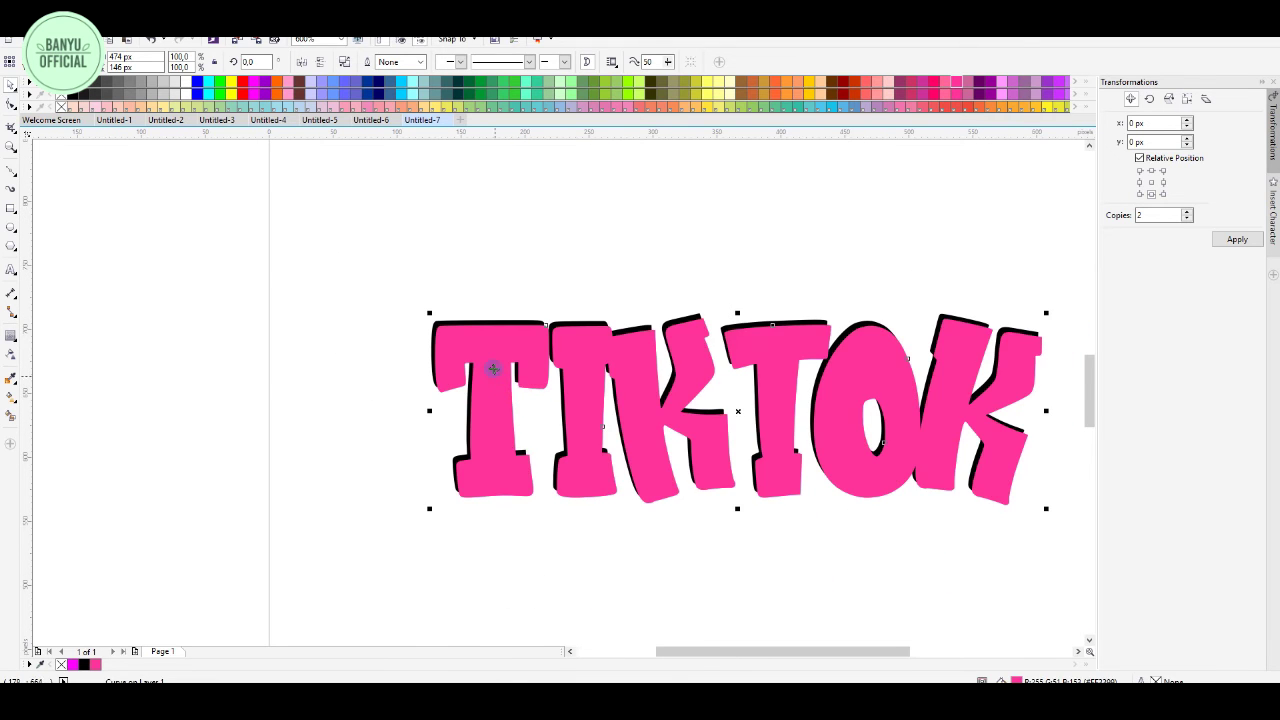
scroll(494, 366, "up", 1)
left_click_drag(496, 347, 477, 346)
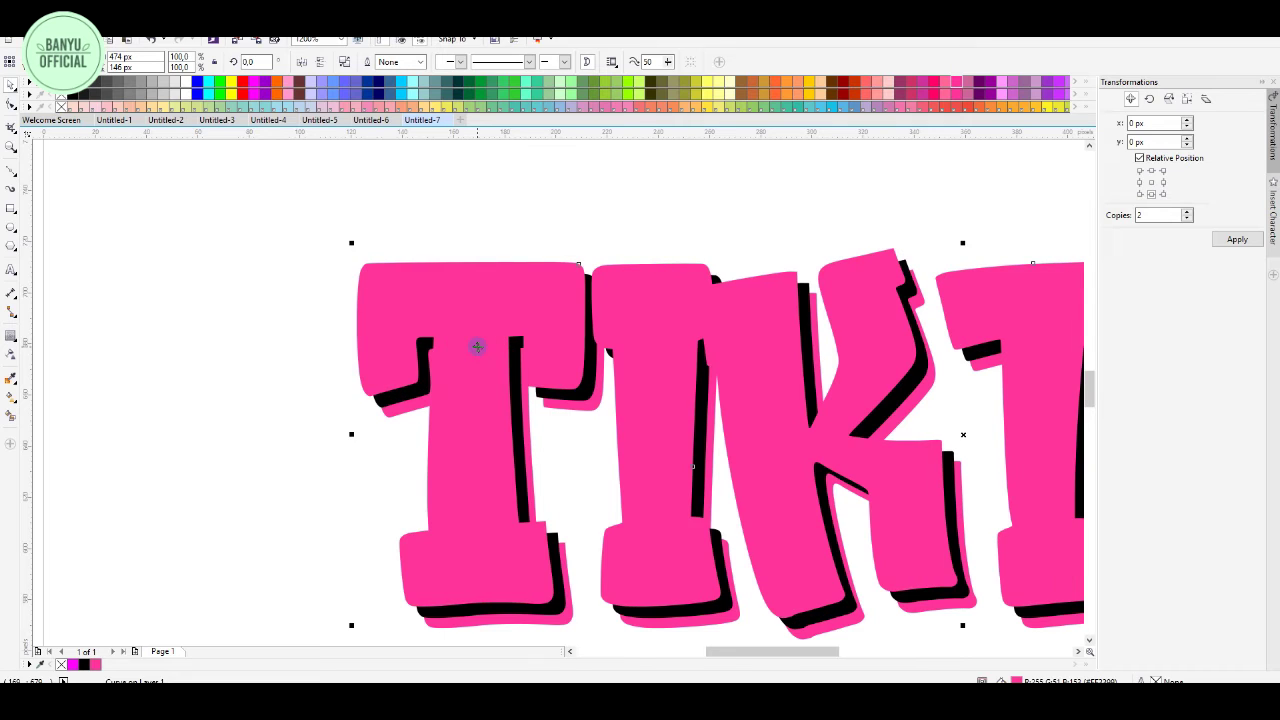
key("shift+Page_Down")
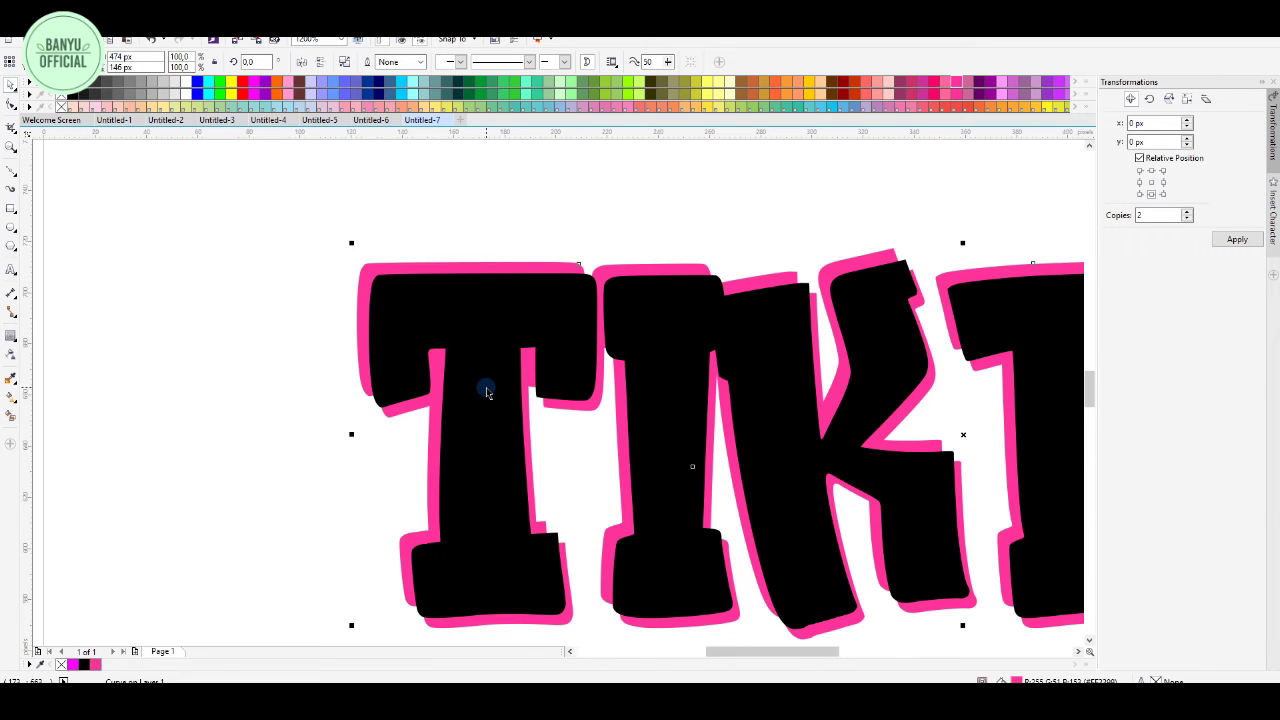
- Recolour the upper-left offset copy light cyan (#99FFFF) and select the black TIKTOK lettering
left_click(417, 88)
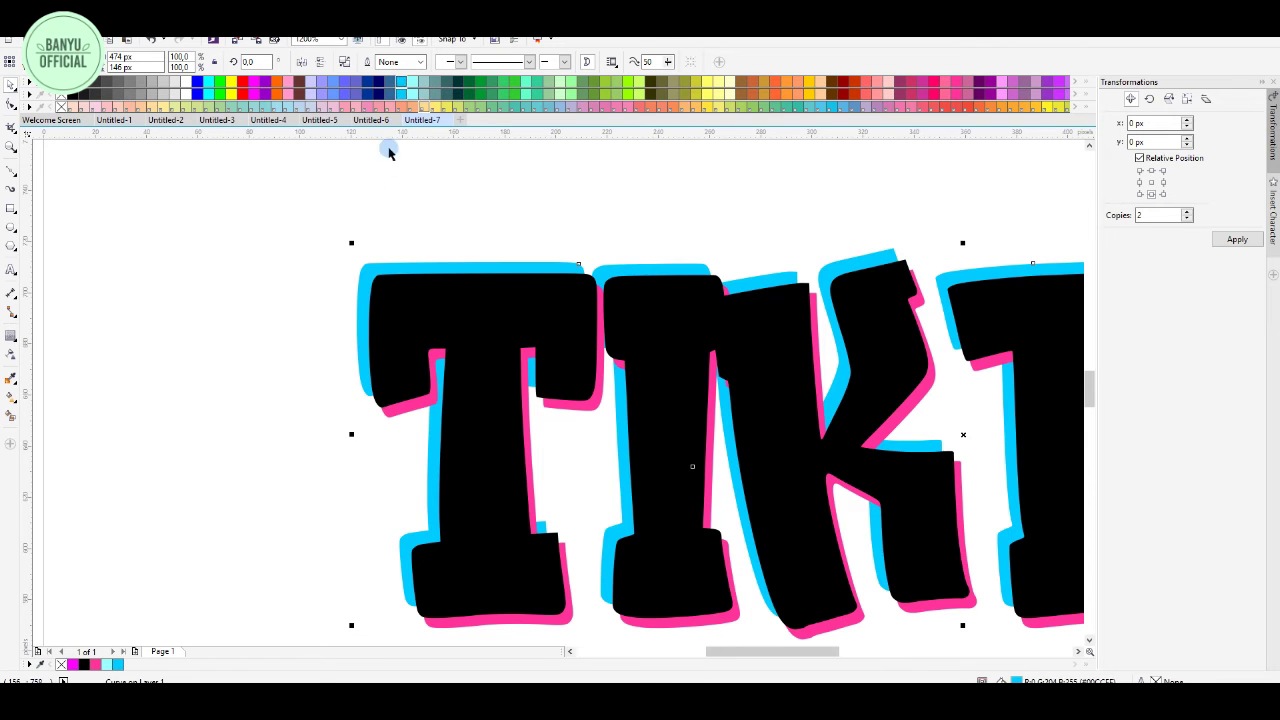
left_click(546, 206)
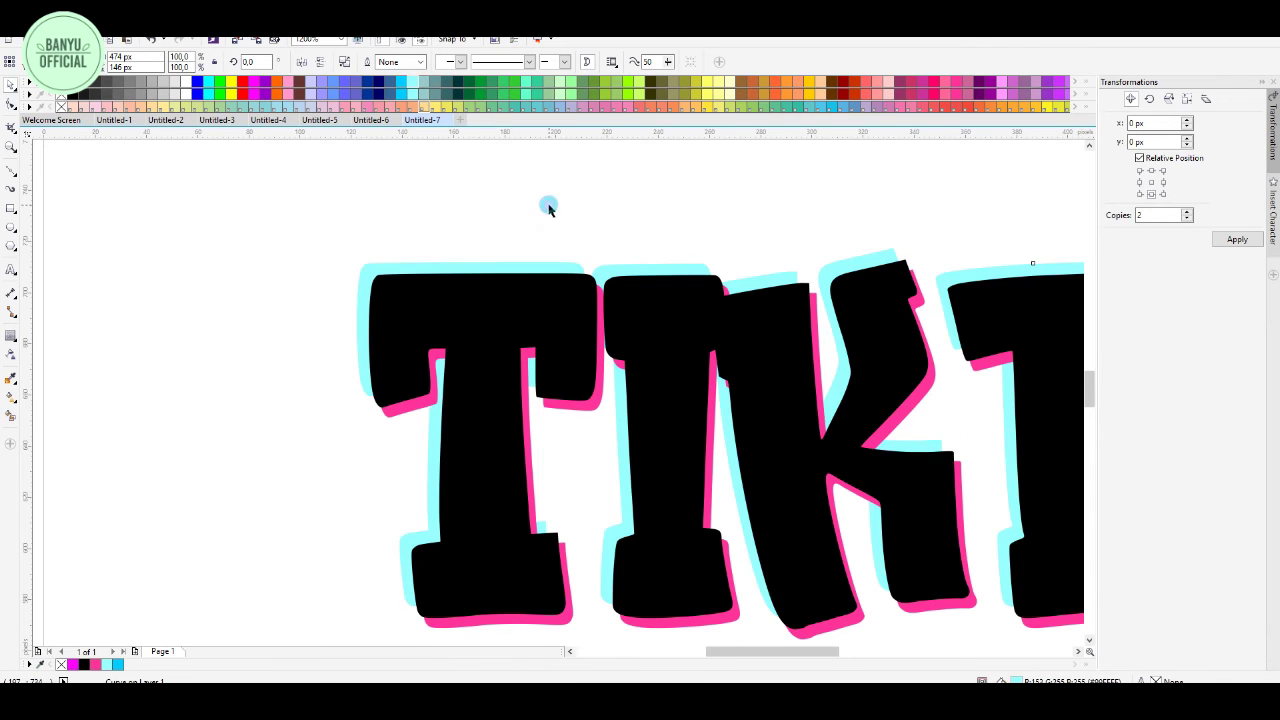
scroll(703, 338, "down", 4)
scroll(637, 263, "up", 4)
left_click(629, 243)
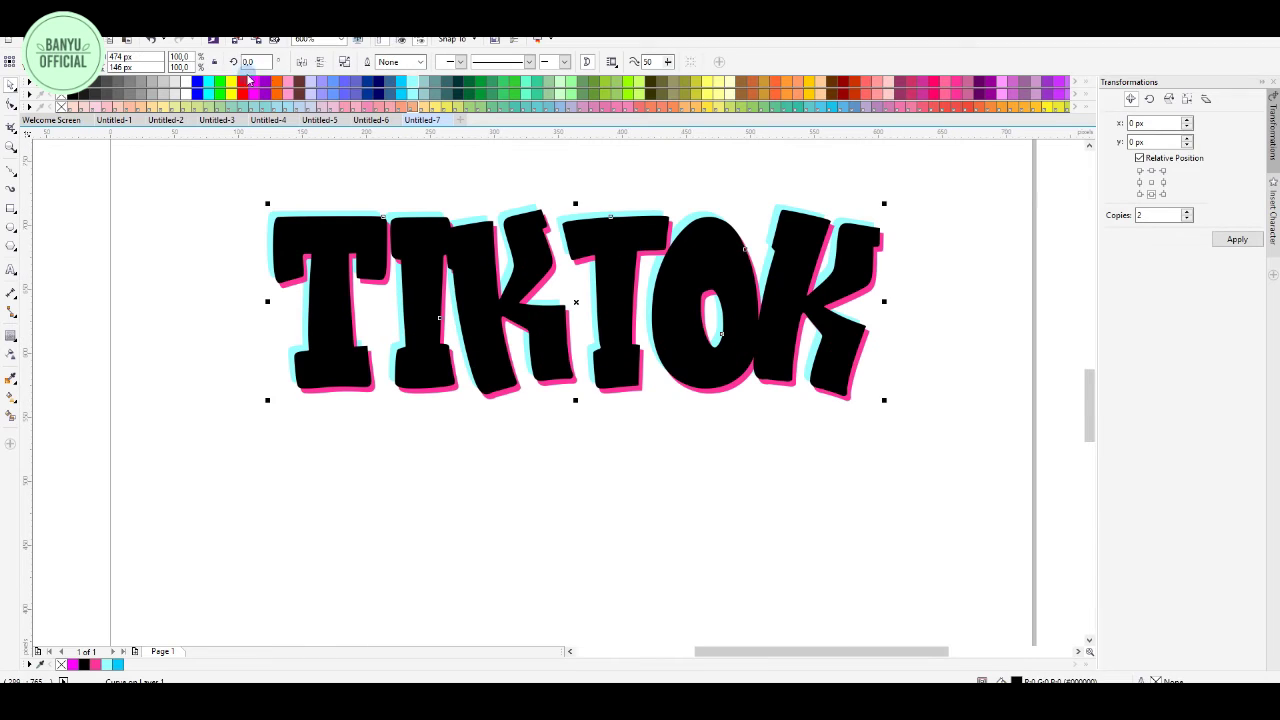
- Recolour the front TIKTOK lettering white and group it with the pink and cyan copies
left_click(188, 82)
left_click(181, 197)
scroll(366, 257, "down", 3)
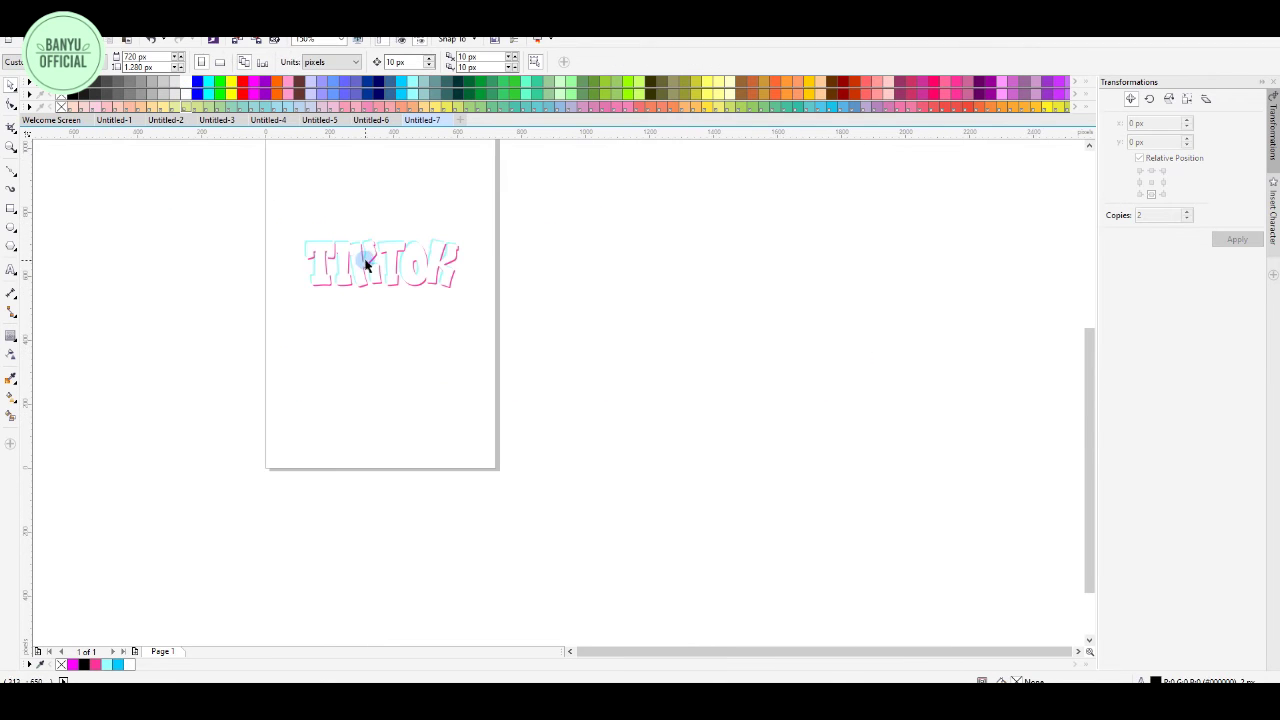
scroll(314, 243, "up", 2)
left_click_drag(750, 186, 195, 420)
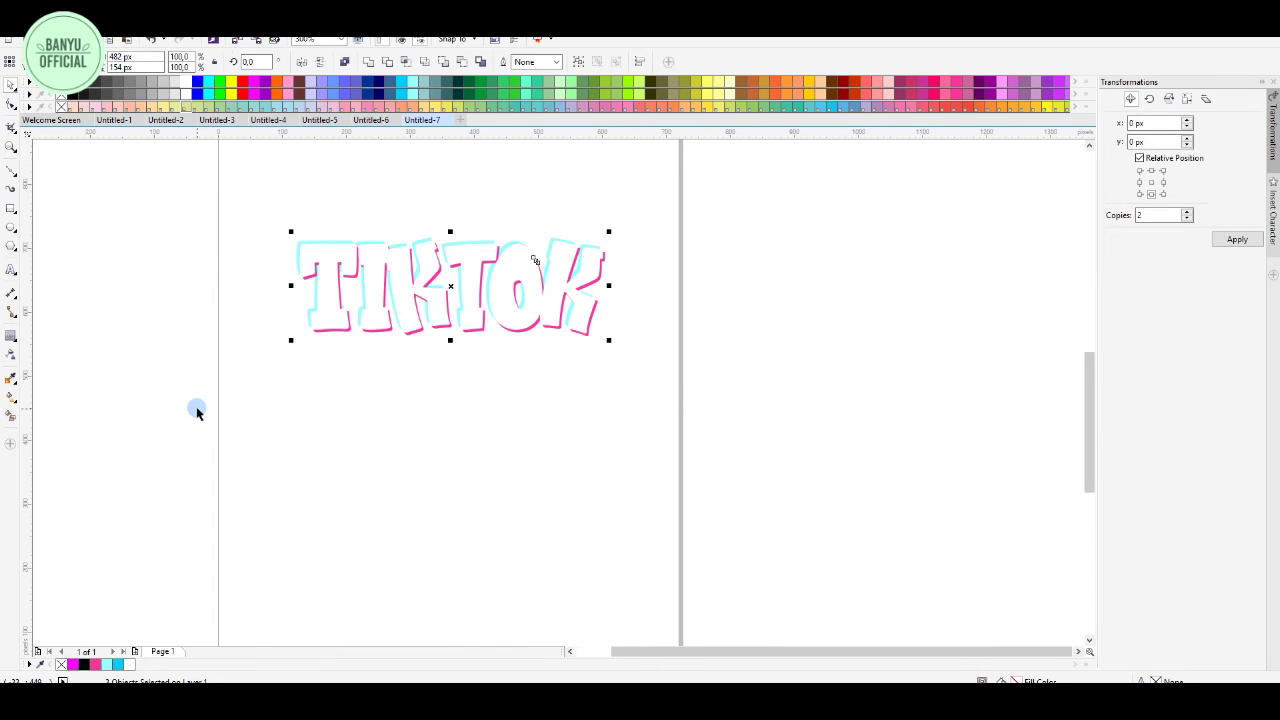
left_click(494, 469)
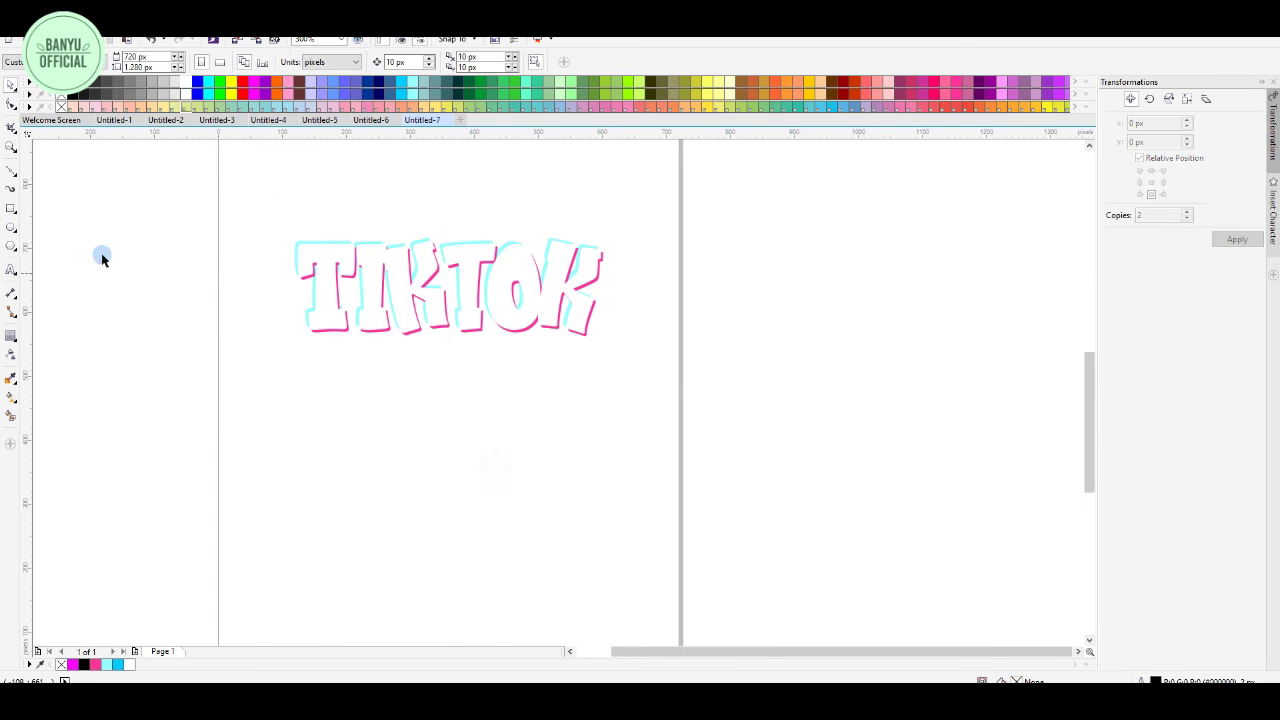
- Draw a rectangle about 327 x 368 px beside the lettering, filled black with no outline
left_click(11, 209)
left_click_drag(43, 222, 254, 459)
left_click(73, 82)
right_click(61, 82)
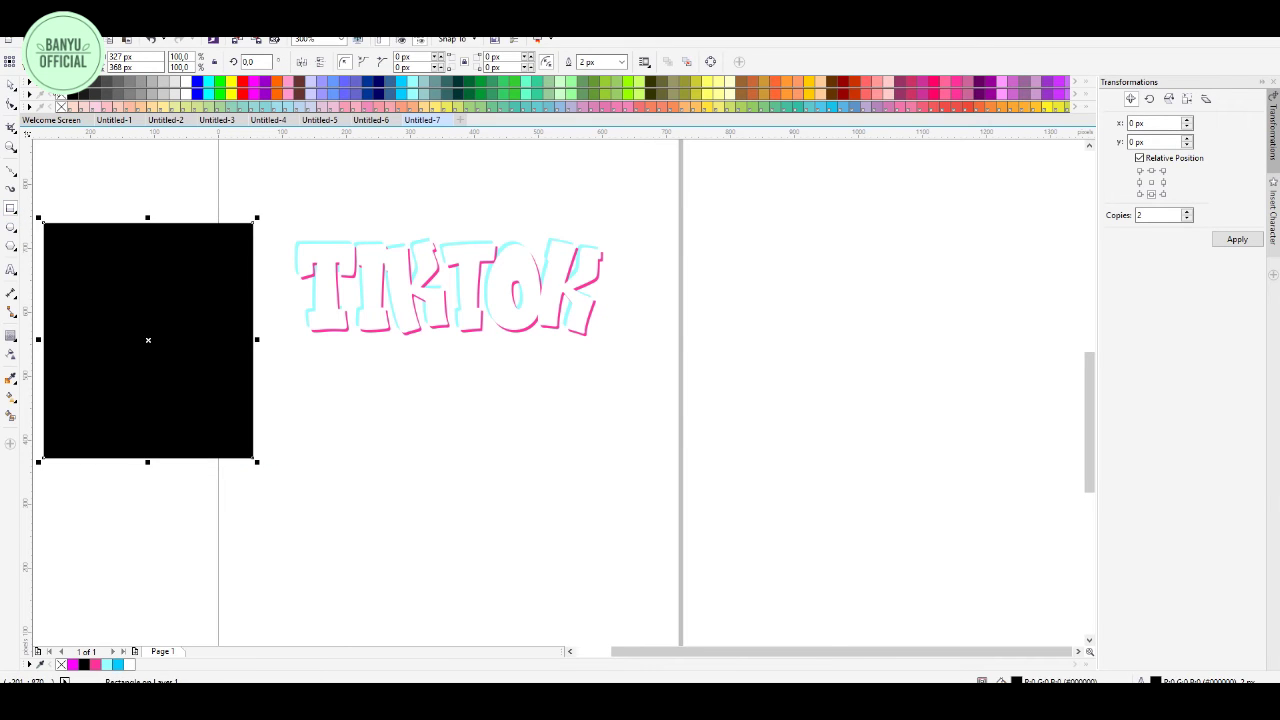
- Place the black rectangle, widened to about 528 px, centred on the page behind the white TIKTOK lettering
key("p")
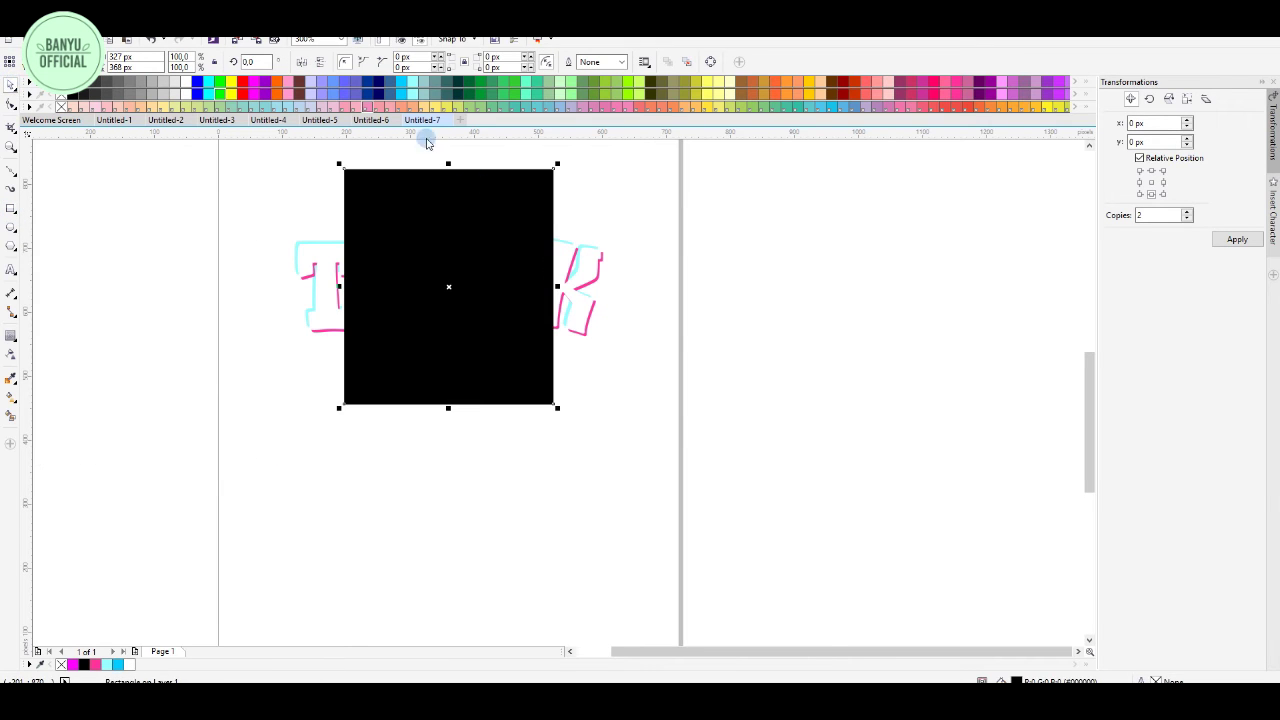
left_click_drag(559, 287, 622, 295)
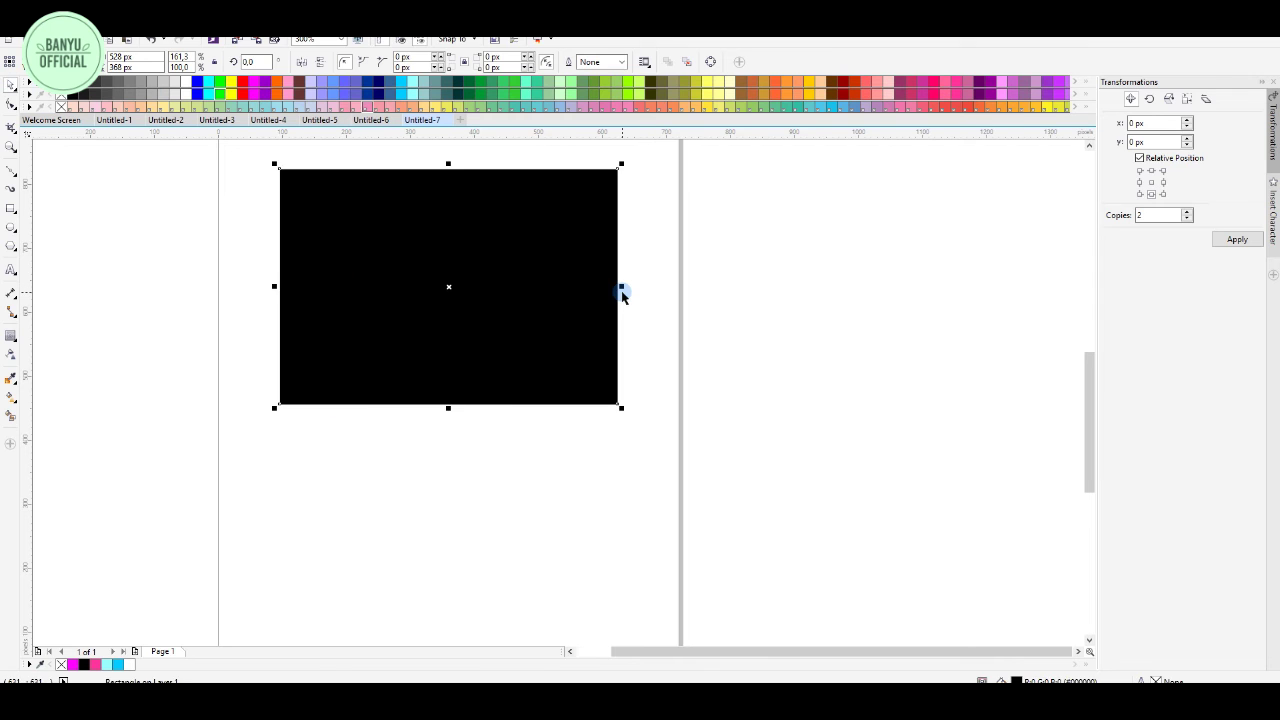
key("shift+Page_Down")
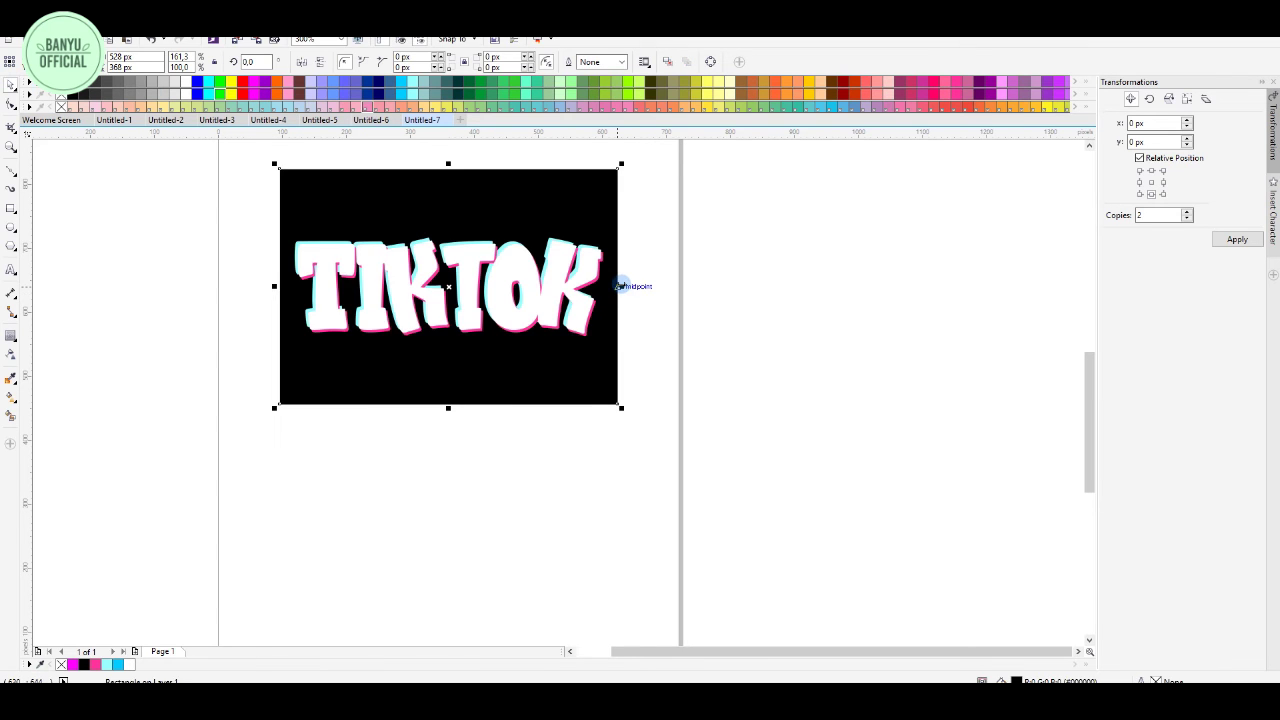
- Delete the black background rectangle behind the lettering
key("Delete")
scroll(631, 306, "down", 3)
scroll(617, 292, "up", 3)
- Ungroup the TIKTOK lettering and recolour its front layer black
left_click(574, 299)
key("ctrl+u")
left_click(725, 250)
left_click(570, 312)
left_click(73, 84)
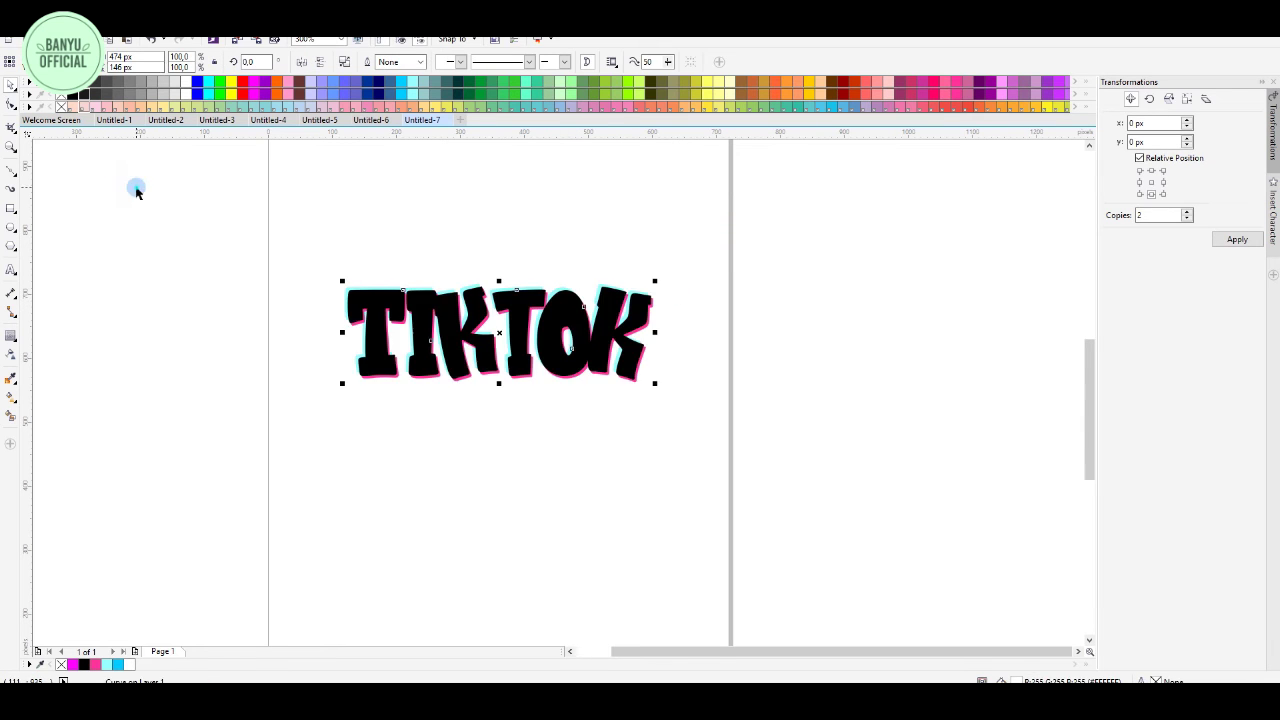
left_click(134, 190)
scroll(535, 299, "down", 2)
scroll(509, 290, "up", 2)
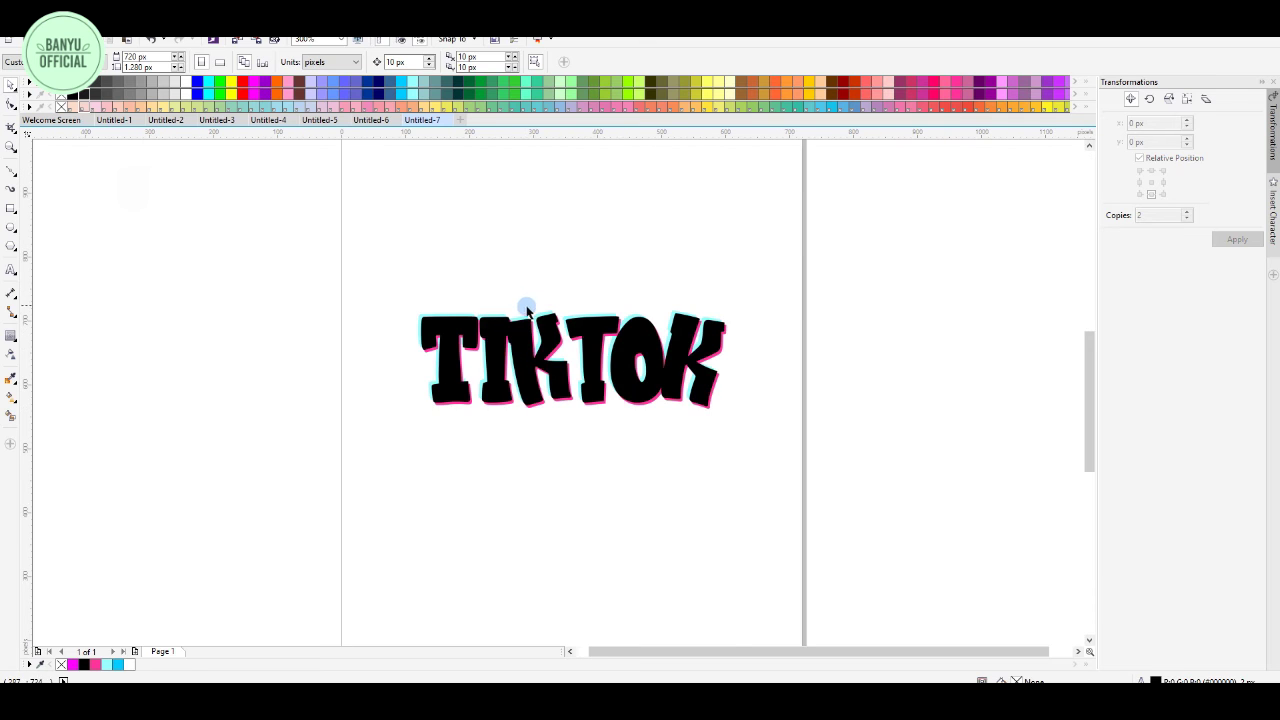
- Shift the pink copy of the lettering slightly further right and down from the black letters
scroll(540, 338, "up", 2)
scroll(653, 354, "up", 2)
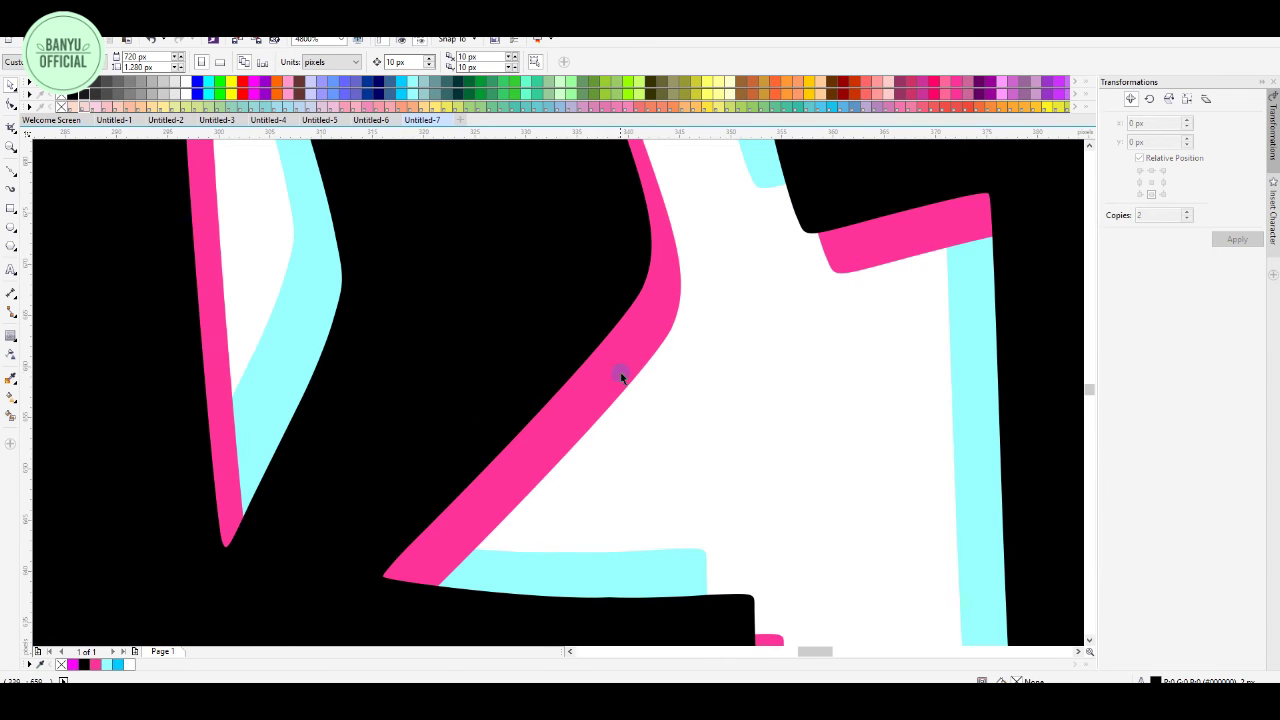
left_click(640, 371)
scroll(642, 381, "down", 2)
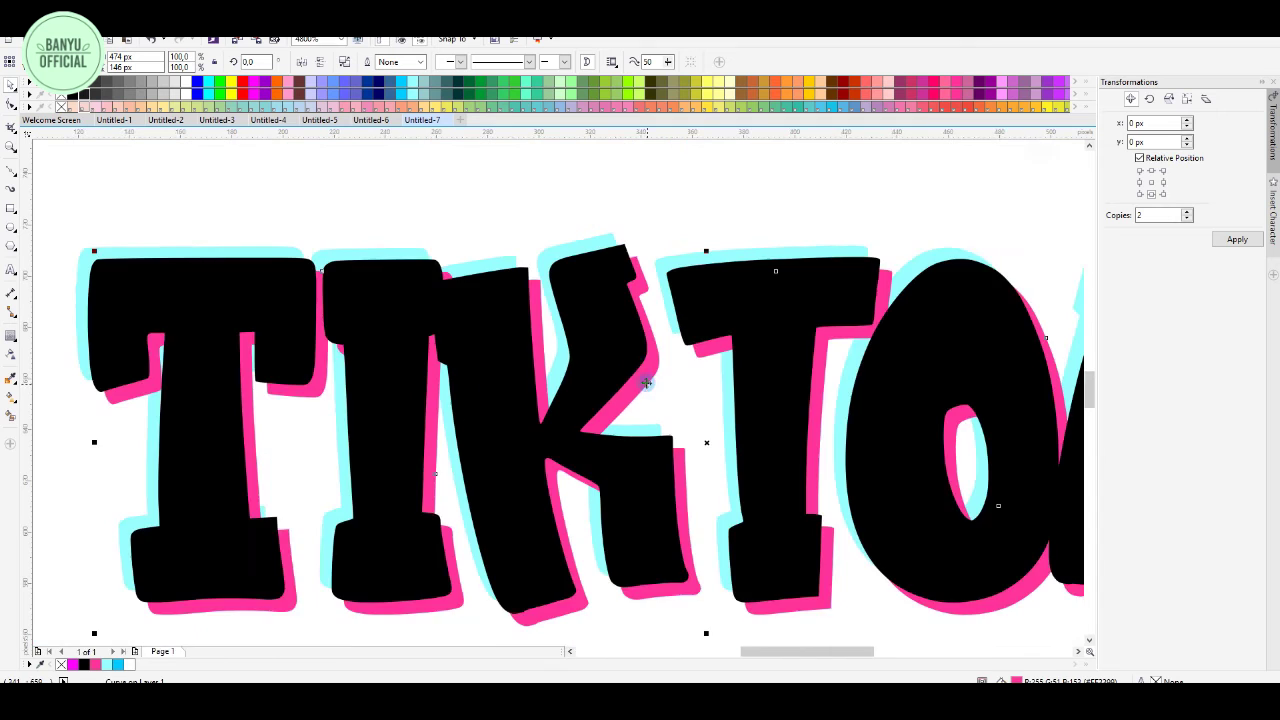
- Shift the cyan copy slightly further up and to the left so it shows more behind the black lettering
scroll(541, 240, "up", 2)
left_click(540, 232)
left_click_drag(540, 232, 515, 232)
scroll(517, 232, "down", 2)
left_click(691, 176)
scroll(691, 176, "down", 2)
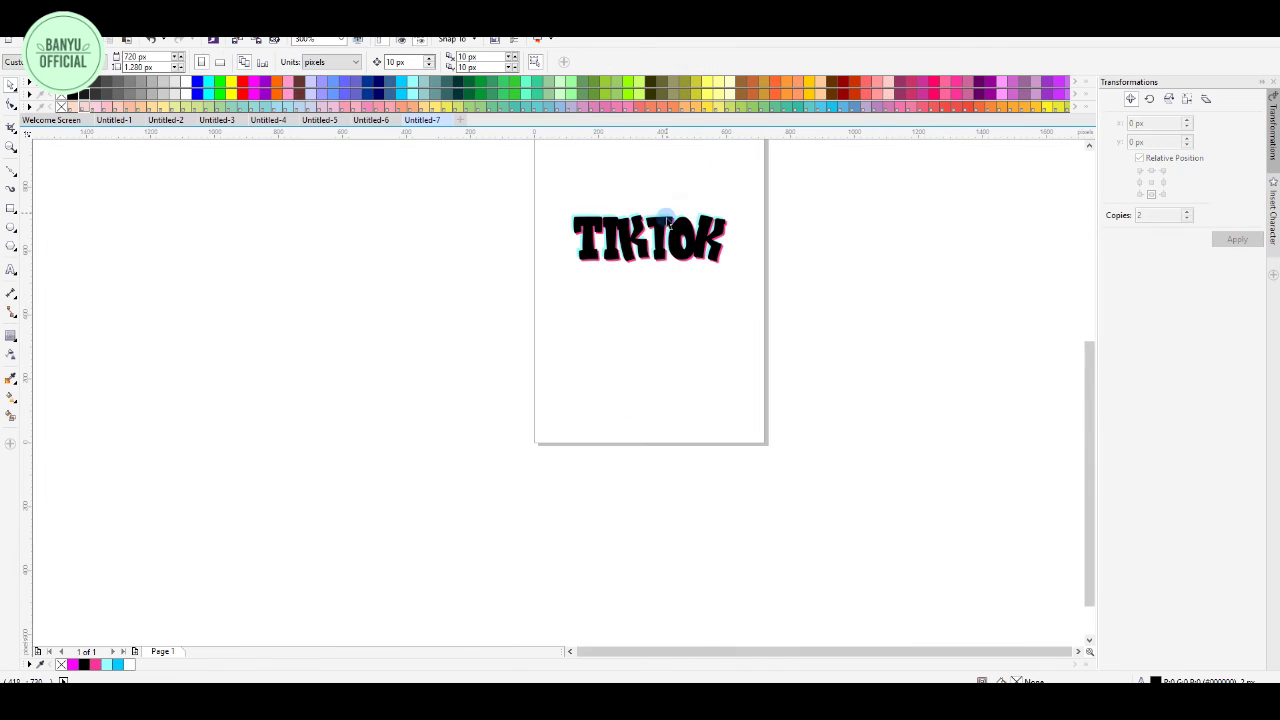
scroll(651, 206, "up", 2)
left_click(551, 286)
scroll(509, 294, "up", 2)
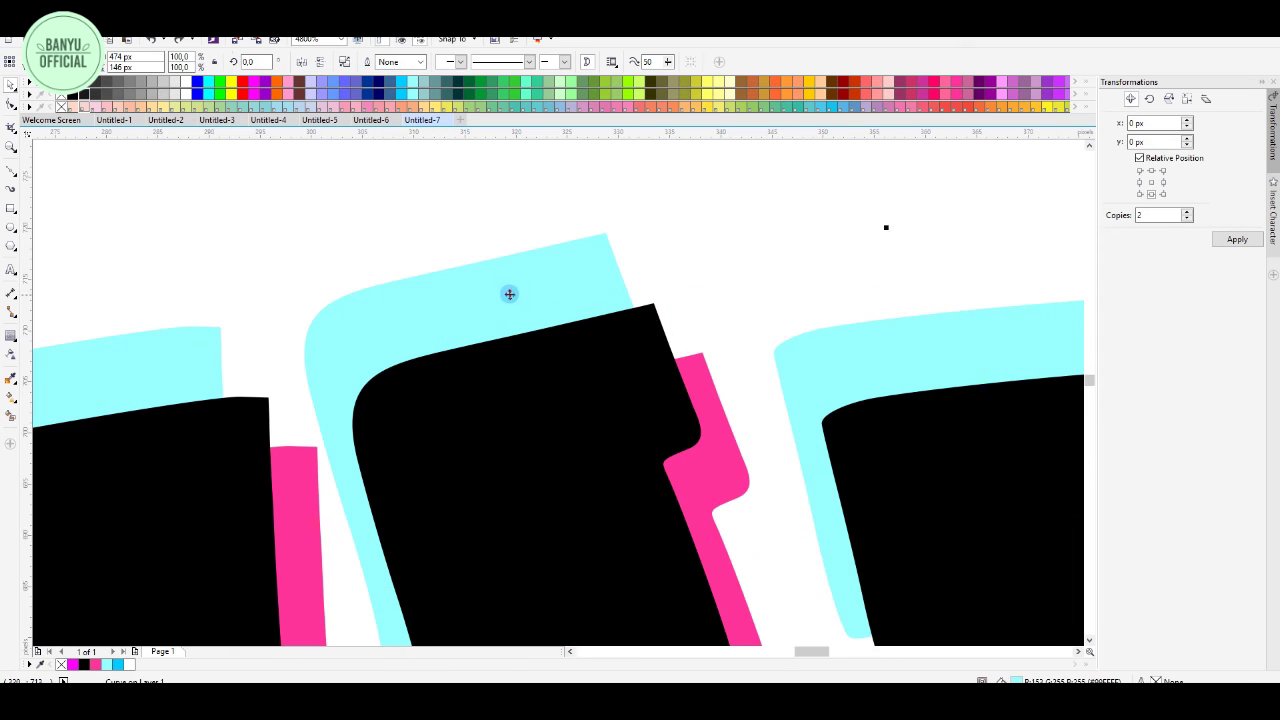
left_click_drag(500, 305, 493, 300)
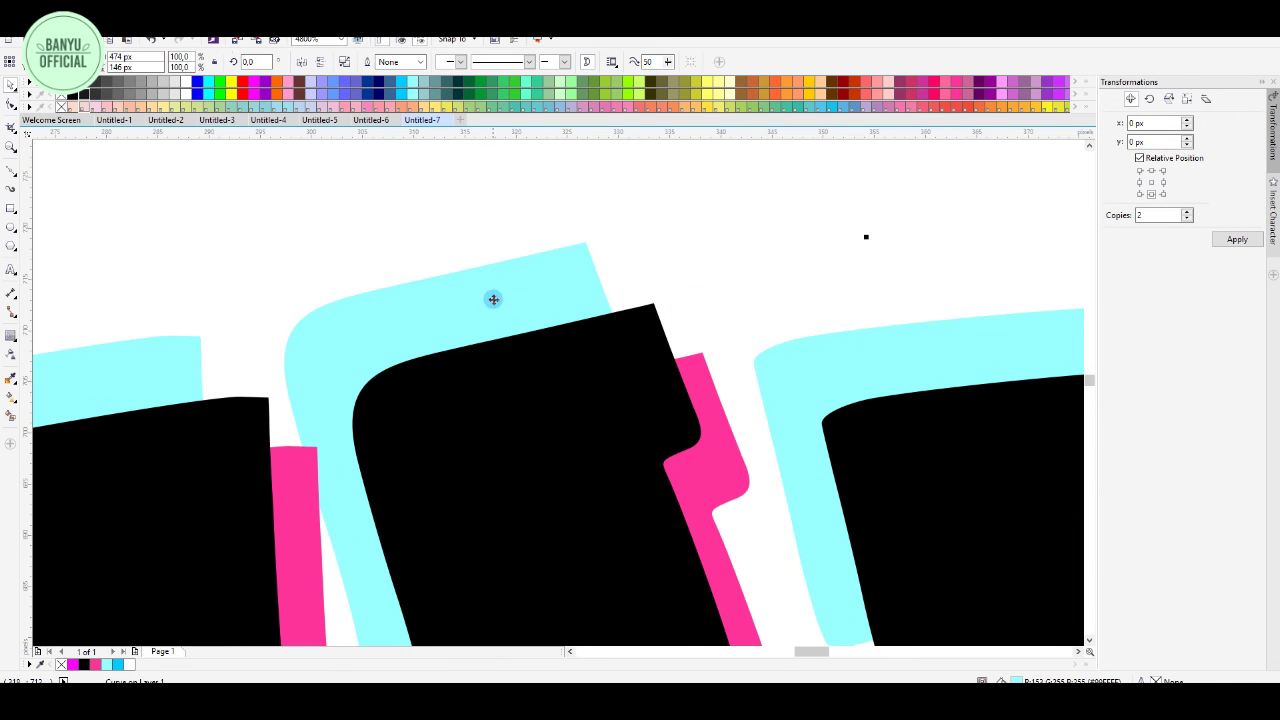
left_click(530, 201)
scroll(645, 242, "down", 3)
scroll(651, 241, "down", 1)
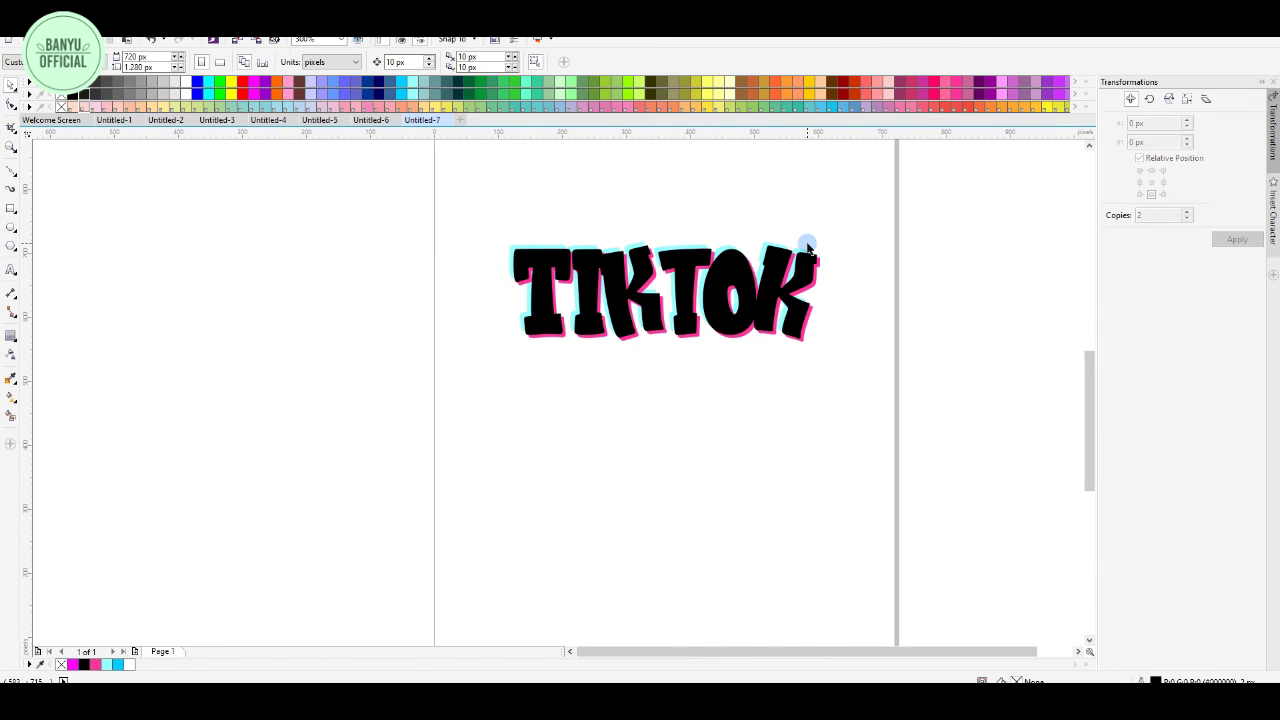
- Try a stronger cyan fill on the upper-left offset copy and undo that recolour
scroll(808, 247, "up", 1)
scroll(808, 247, "down", 1)
scroll(800, 243, "up", 2)
left_click(670, 253)
left_click(402, 84)
left_click(625, 182)
scroll(760, 247, "down", 2)
key("ctrl+z")
left_click(831, 264)
scroll(771, 254, "up", 1)
scroll(781, 256, "down", 1)
- Recolour the black front TIKTOK lettering white
left_click_drag(864, 220, 434, 418)
left_click(651, 216)
left_click(612, 260)
left_click(621, 191)
left_click(621, 258)
left_click(187, 82)
left_click(291, 166)
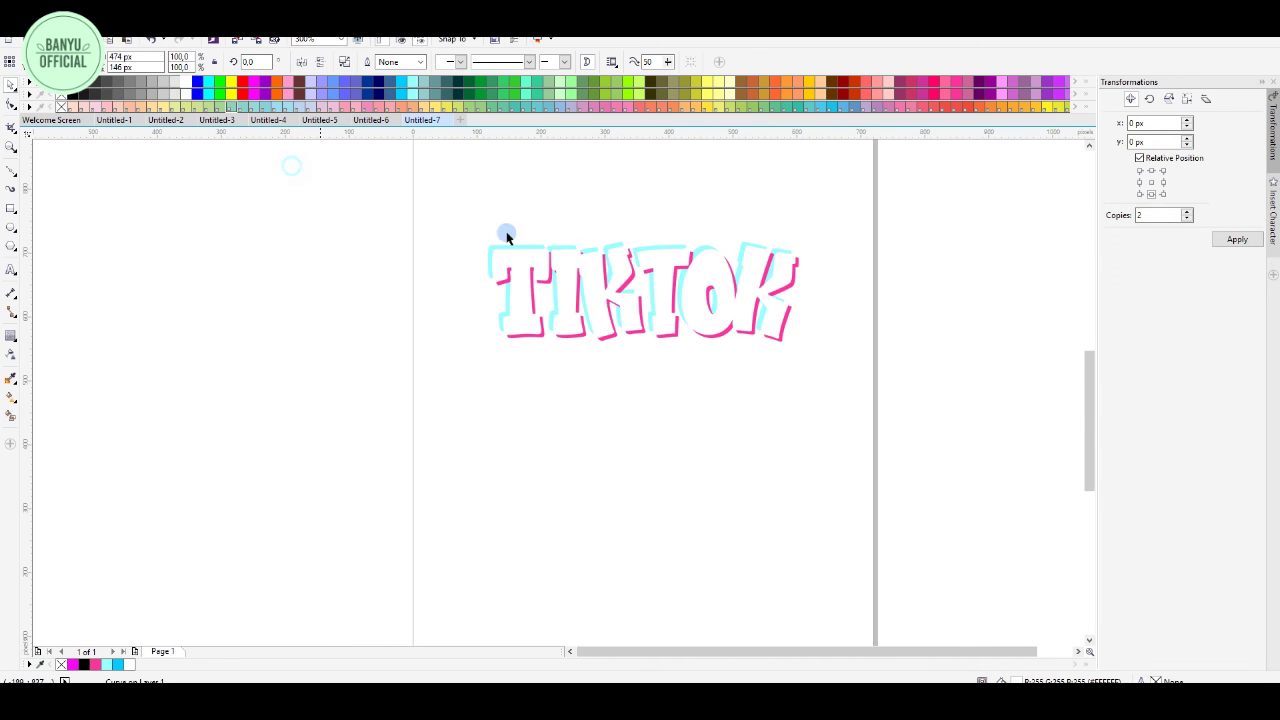
- Group the white TIKTOK lettering with its pink and cyan offset copies and select the group
scroll(700, 277, "up", 1)
scroll(700, 277, "down", 1)
left_click_drag(882, 201, 317, 398)
left_click(457, 334)
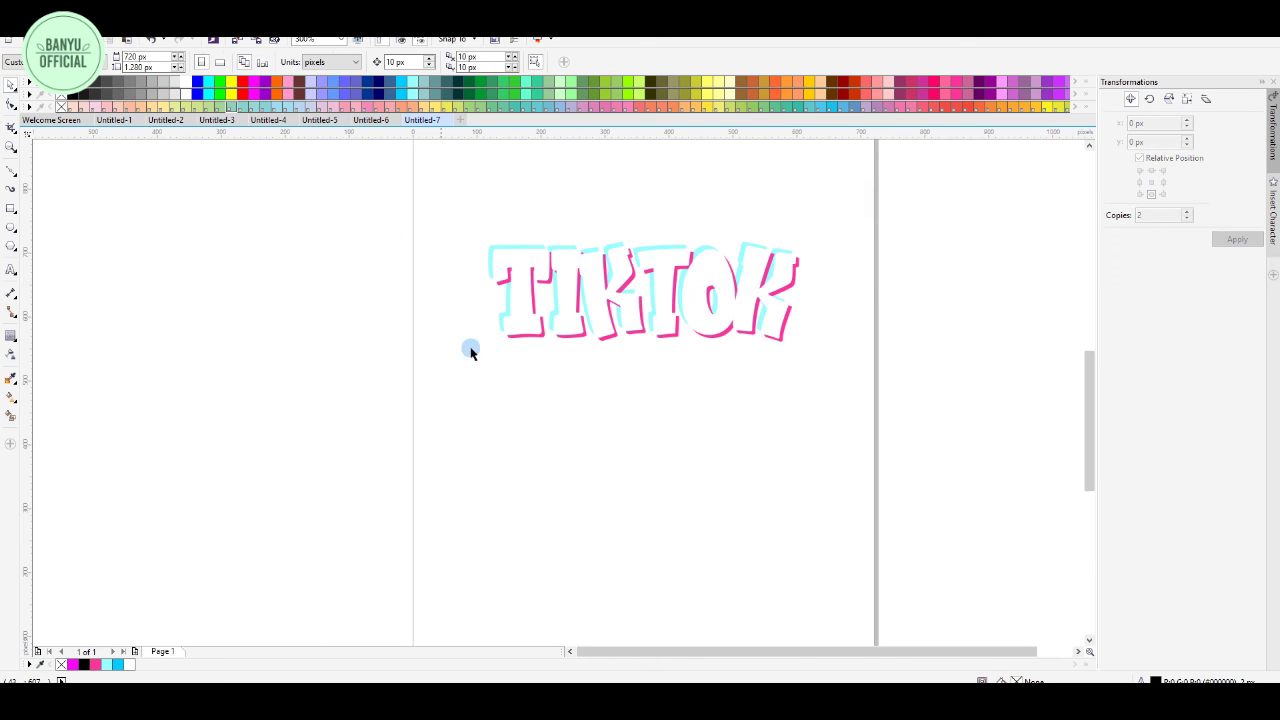
scroll(566, 423, "down", 3)
scroll(503, 349, "up", 3)
left_click(603, 320)
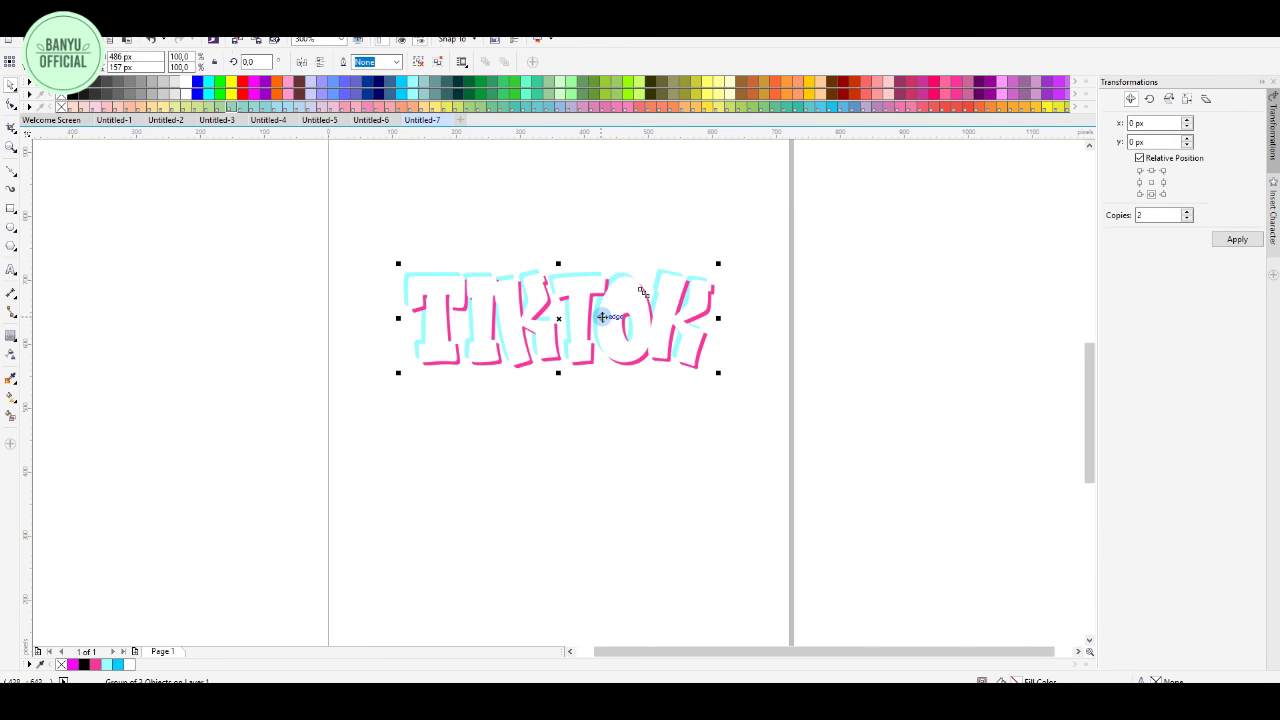